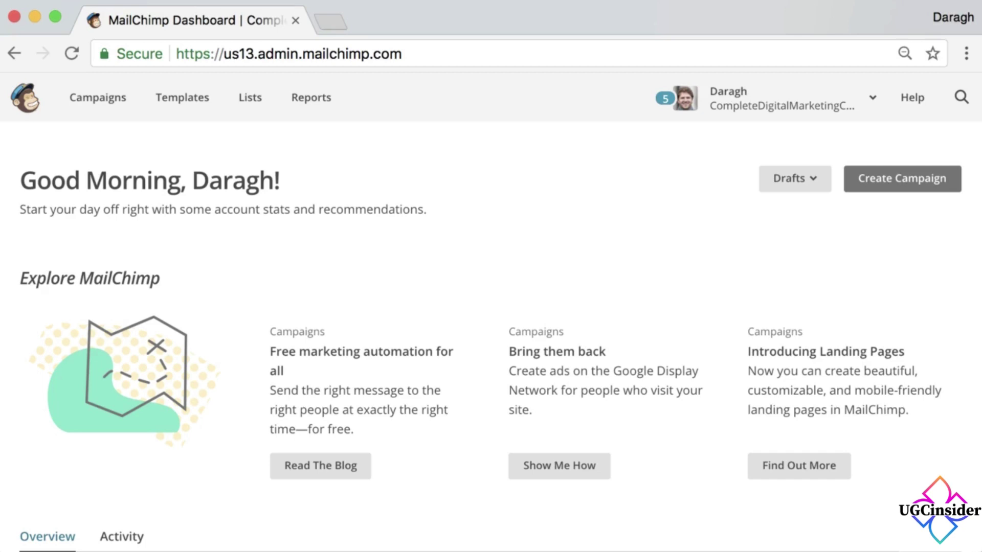
# - Create a regular email campaign named "How to Capture Emails Without a Website" and begin its setup
pyautogui.click(896, 188)
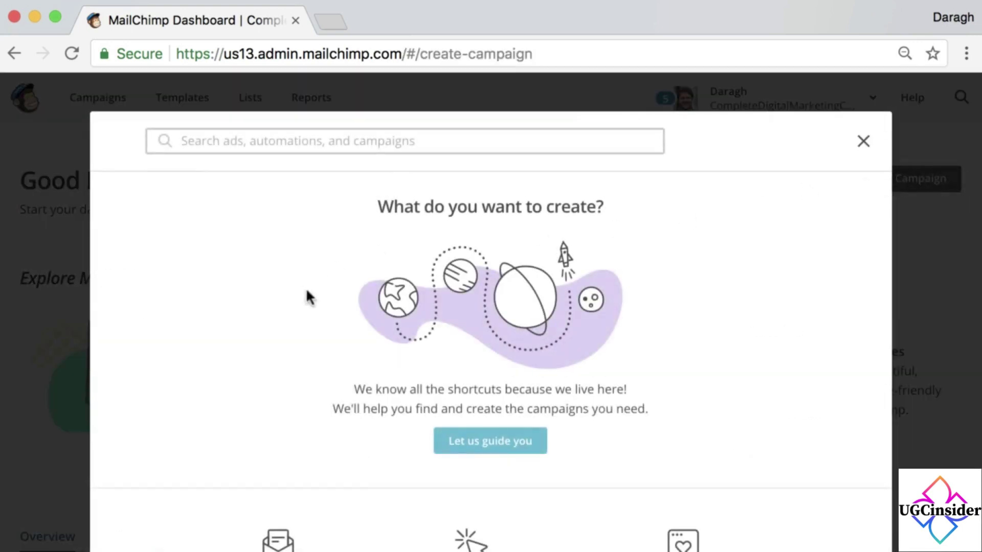
pyautogui.scroll(-3, 306, 287)
pyautogui.click(275, 488)
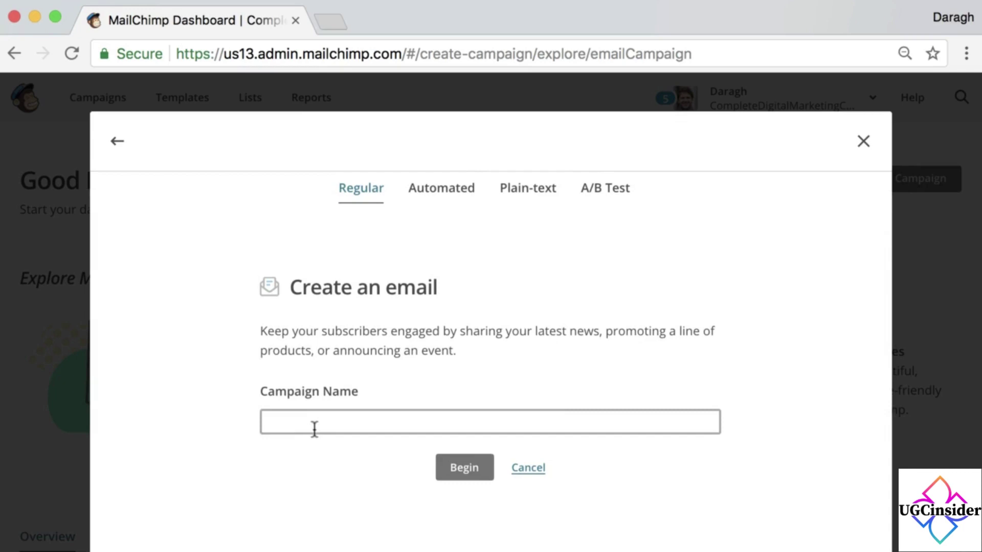
pyautogui.write('How')
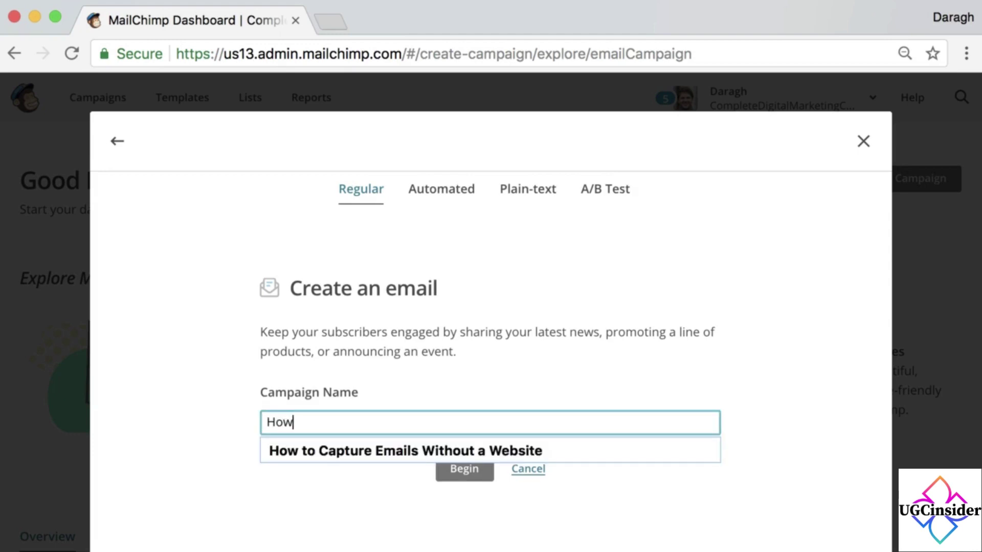
pyautogui.click(325, 443)
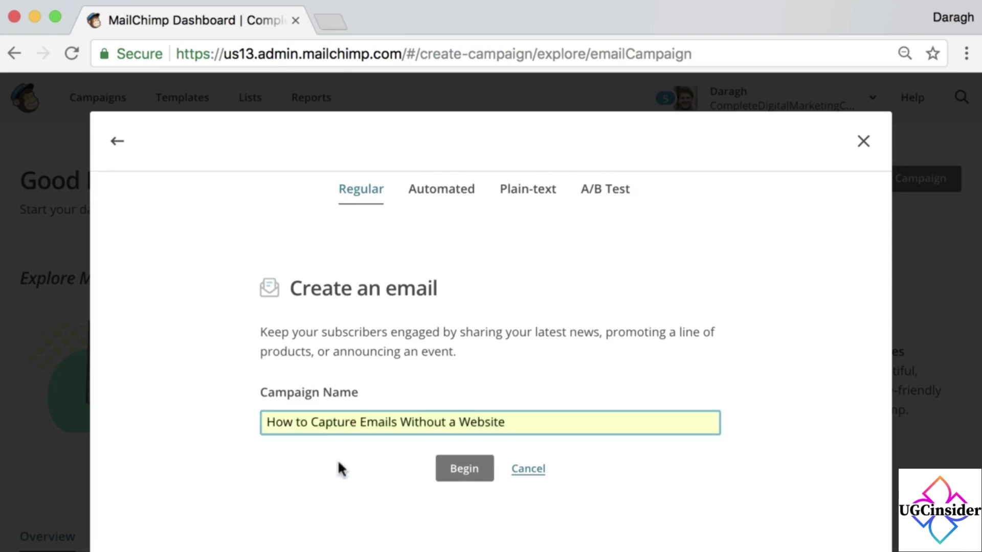
pyautogui.click(461, 469)
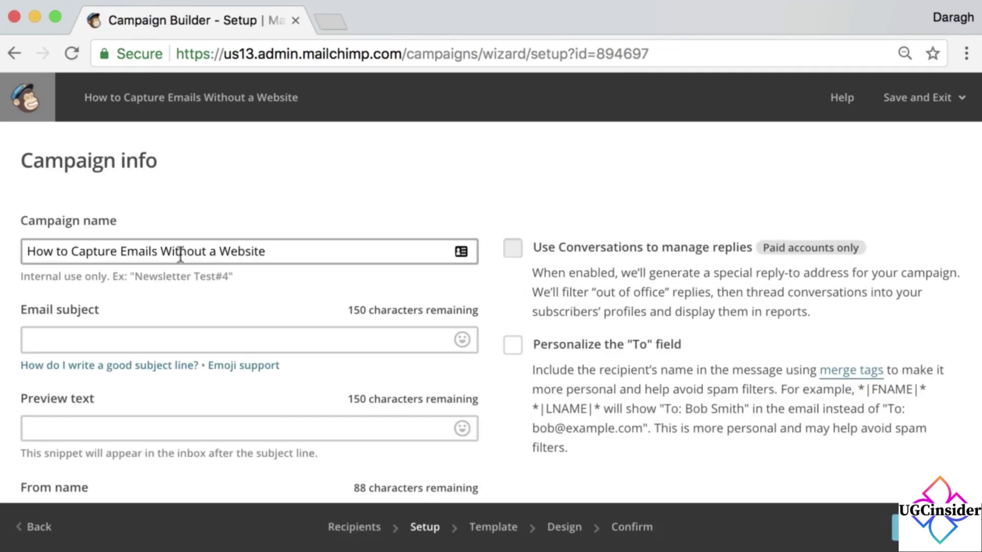
# - Copy the campaign name "How to Capture Emails Without a Website" into the email subject
pyautogui.moveTo(22, 164); pyautogui.dragTo(169, 164)
pyautogui.click(191, 162)
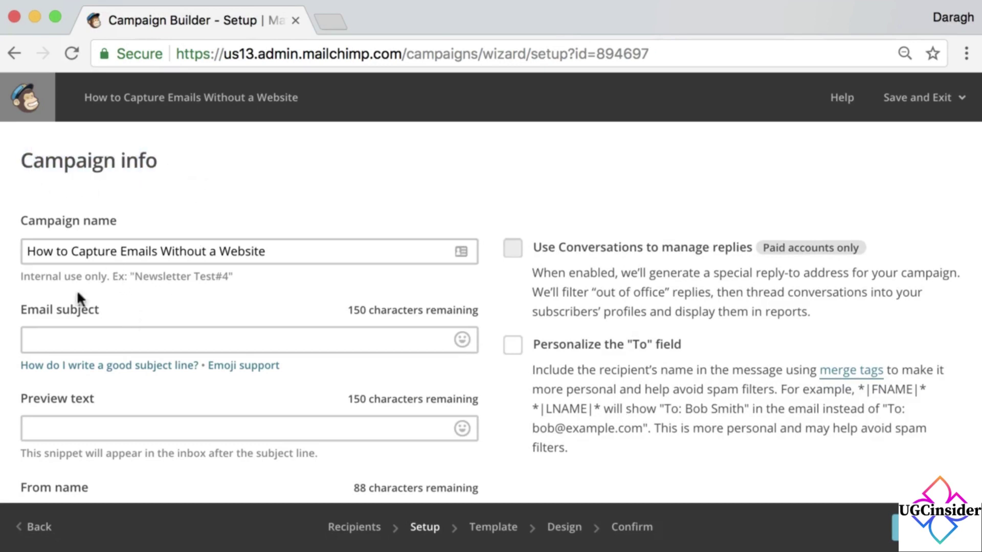
pyautogui.tripleClick(100, 249)
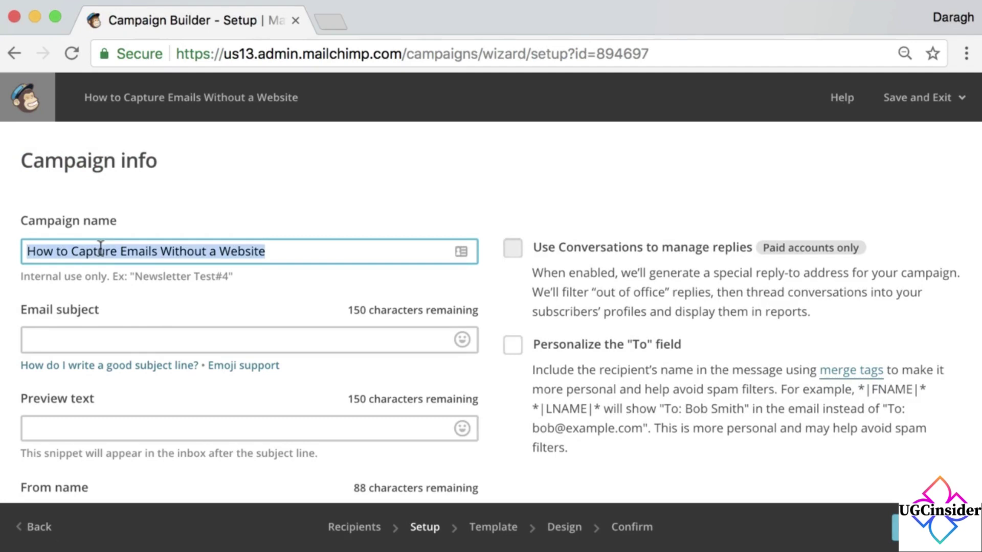
pyautogui.press('super+c')
pyautogui.click(80, 335)
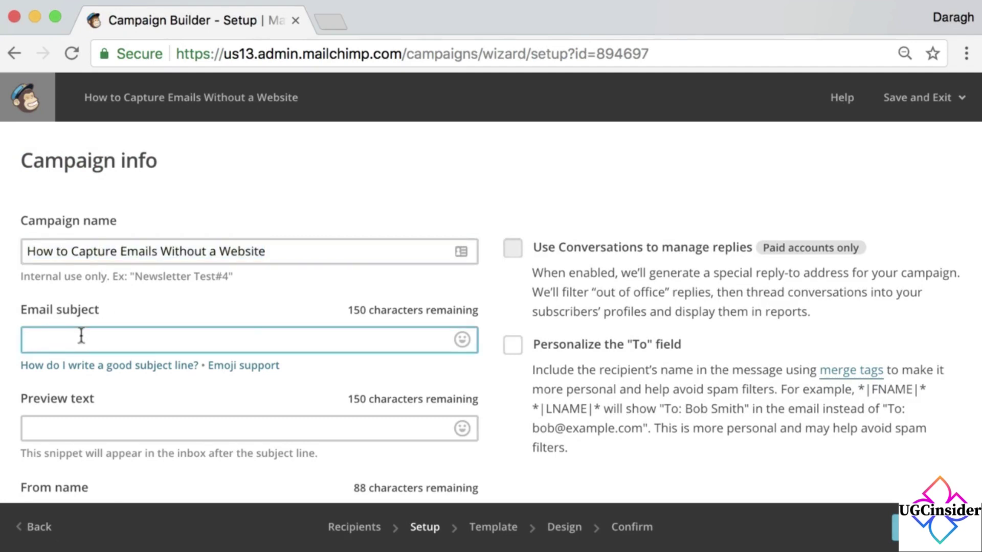
pyautogui.press('super+v')
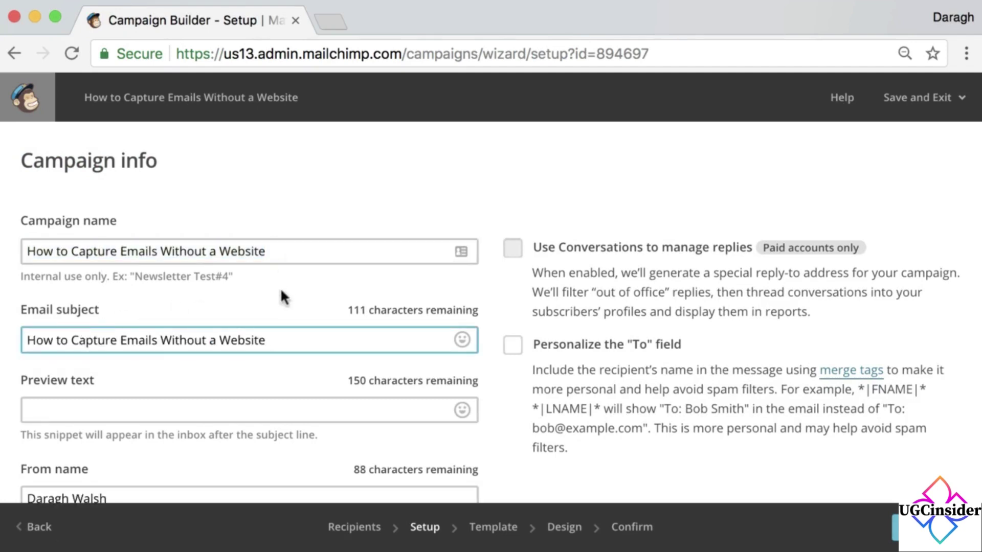
# - Enter the preview text "Learn a really simple way to capture email without needing a website"
pyautogui.scroll(-2, 281, 289)
pyautogui.click(212, 288)
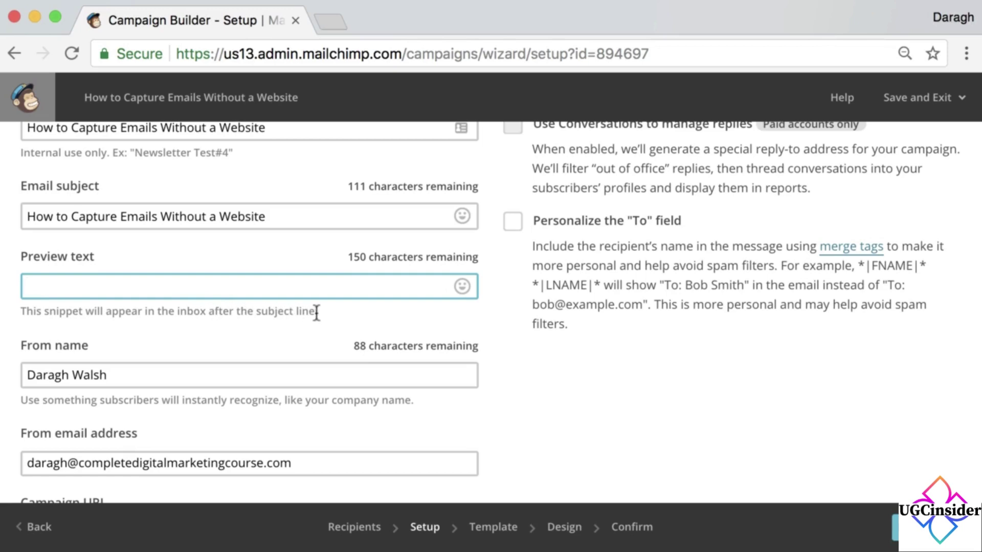
pyautogui.scroll(3, 317, 313)
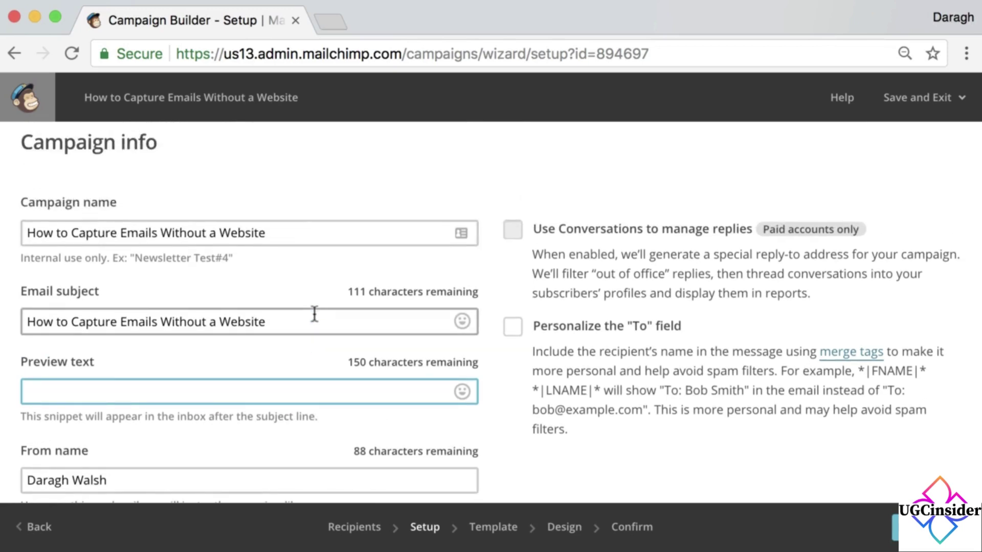
pyautogui.moveTo(266, 322); pyautogui.dragTo(15, 326)
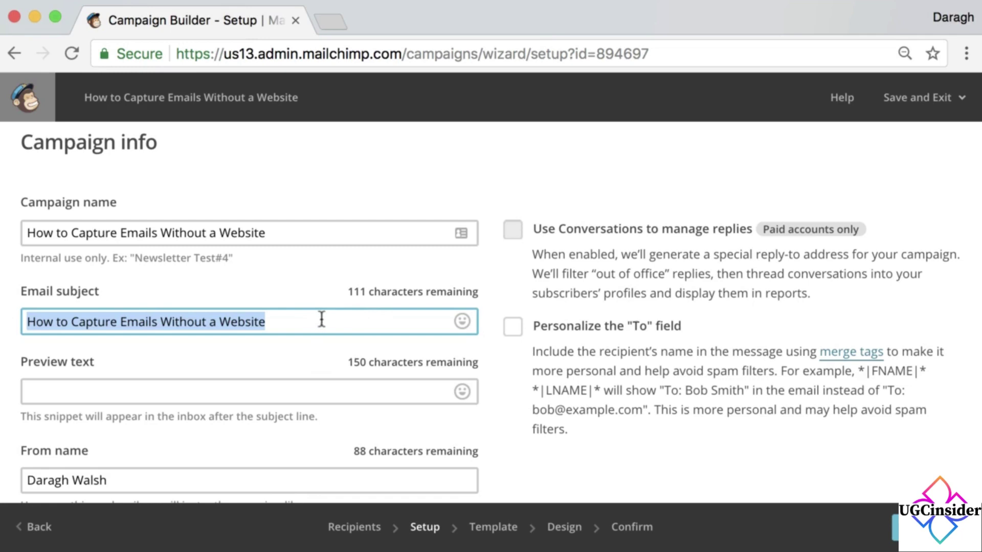
pyautogui.click(125, 386)
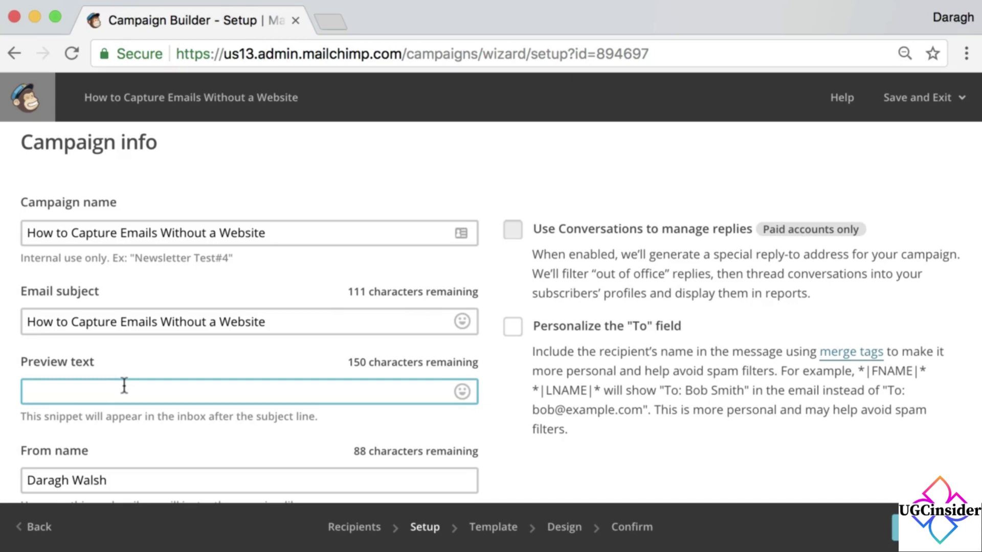
pyautogui.write('Learn a really sm')
pyautogui.press('BackSpace')
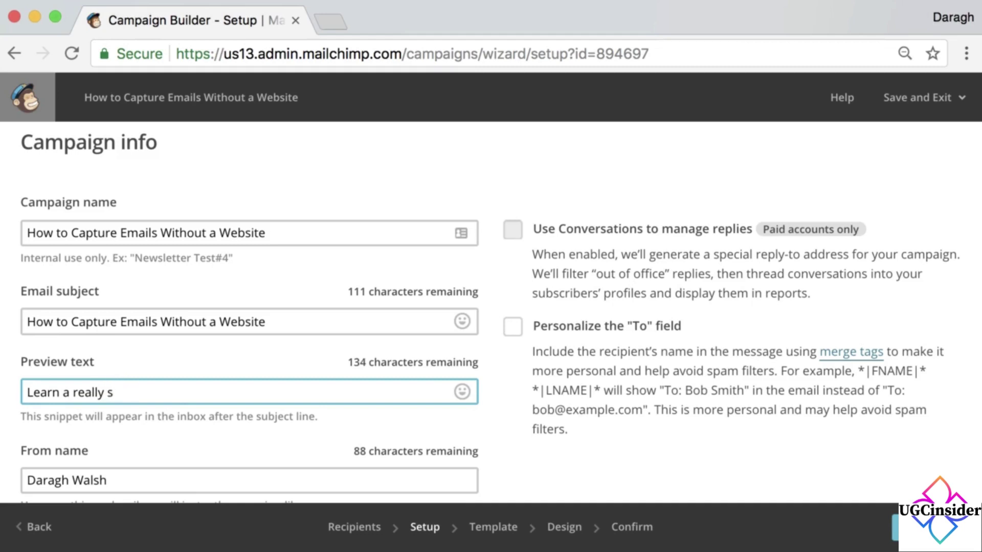
pyautogui.write('imple way to')
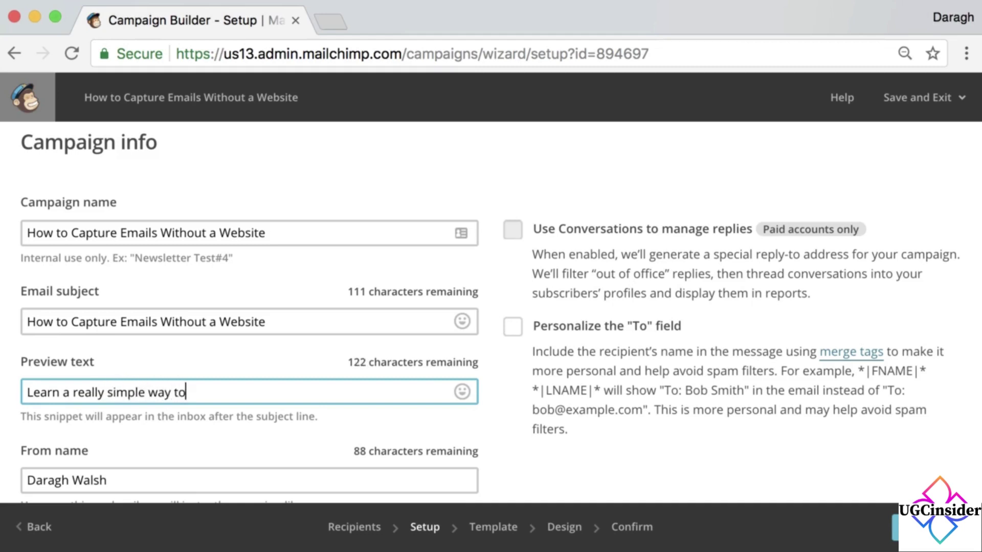
pyautogui.write(' captures')
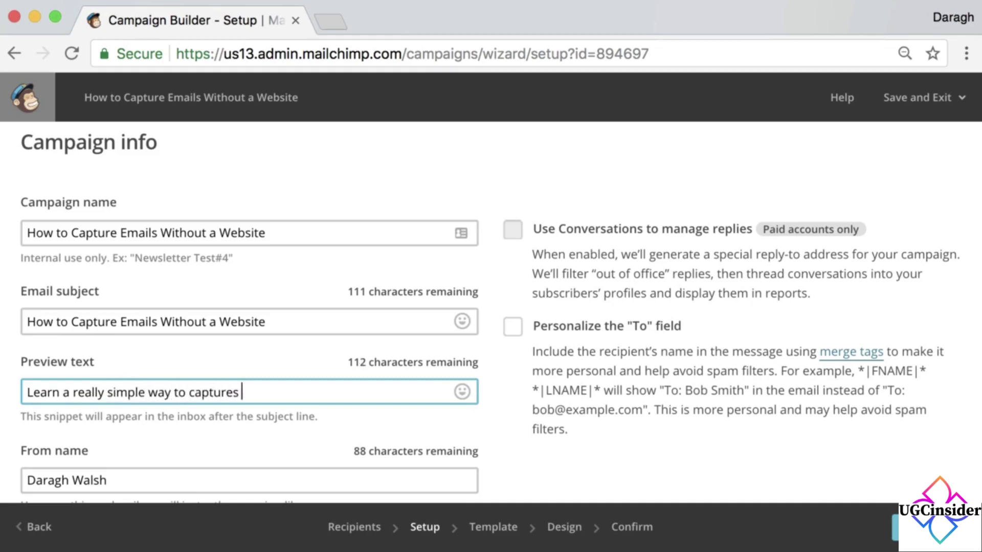
pyautogui.press('BackSpace')
pyautogui.press('BackSpace')
pyautogui.write('email without ')
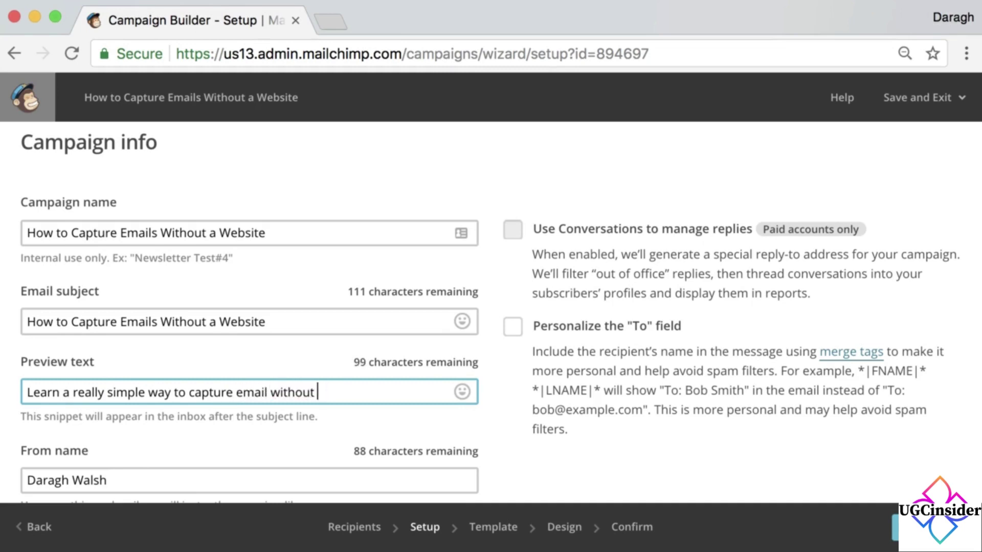
pyautogui.write('needing a website')
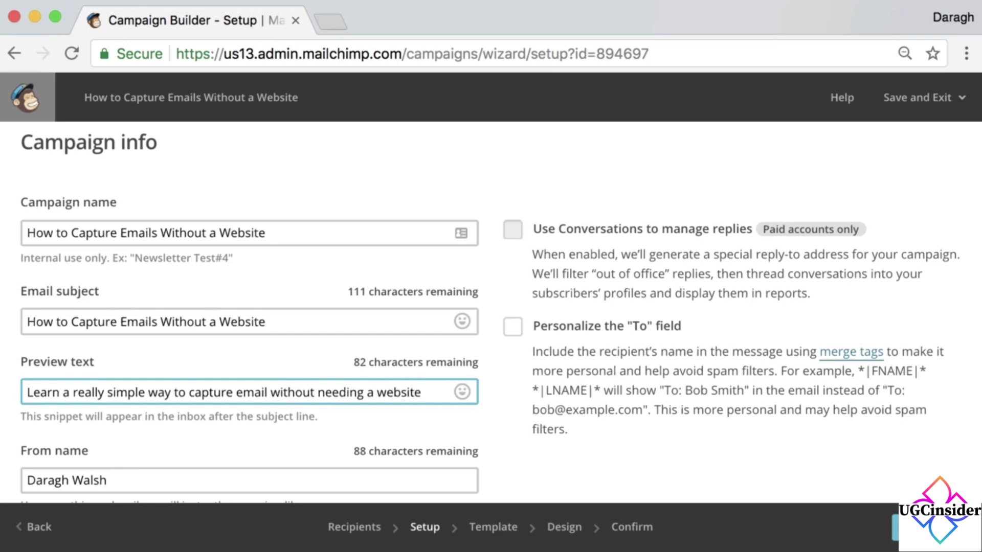
# - Review the campaign's sender name, sender email address, campaign URL and tracking options
pyautogui.scroll(-5, 150, 394)
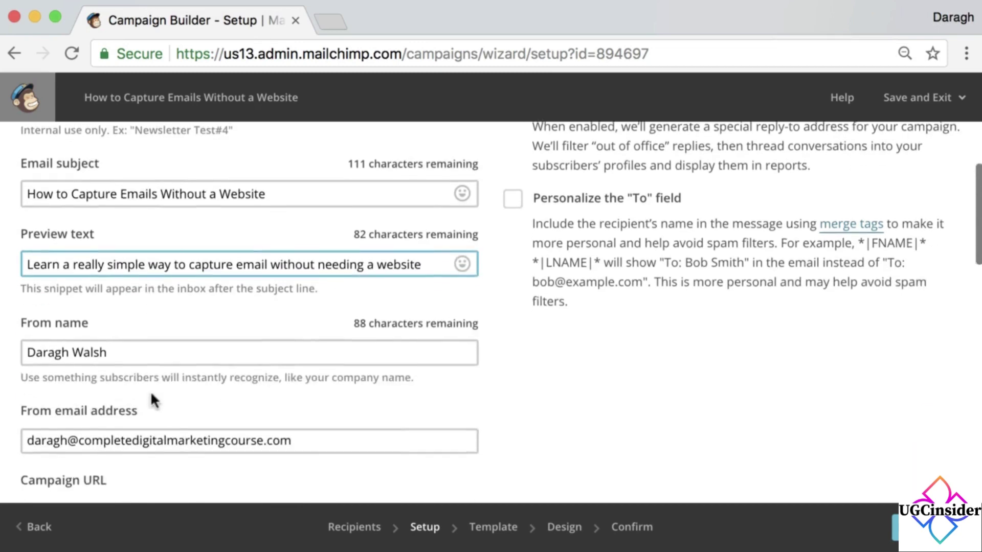
pyautogui.scroll(1, 151, 394)
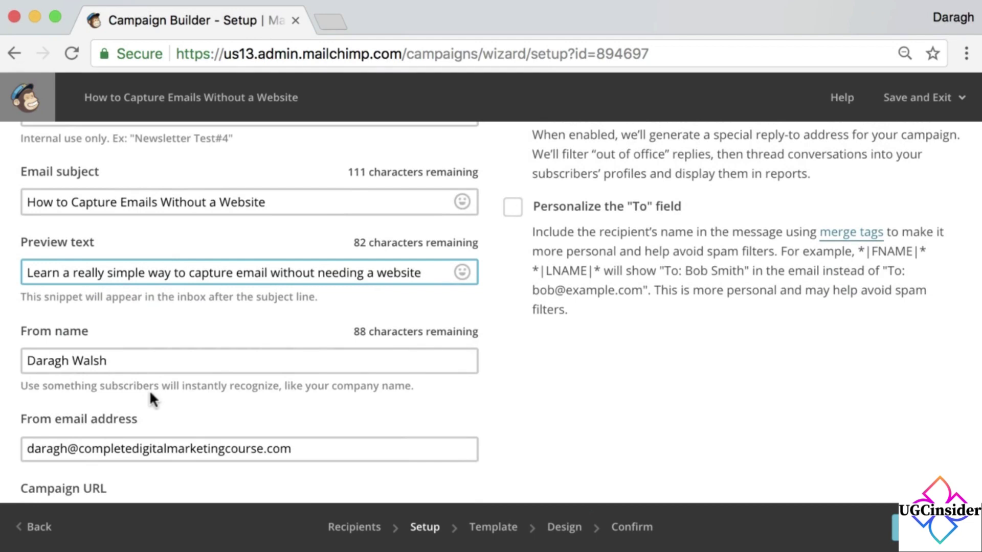
pyautogui.scroll(-2, 149, 390)
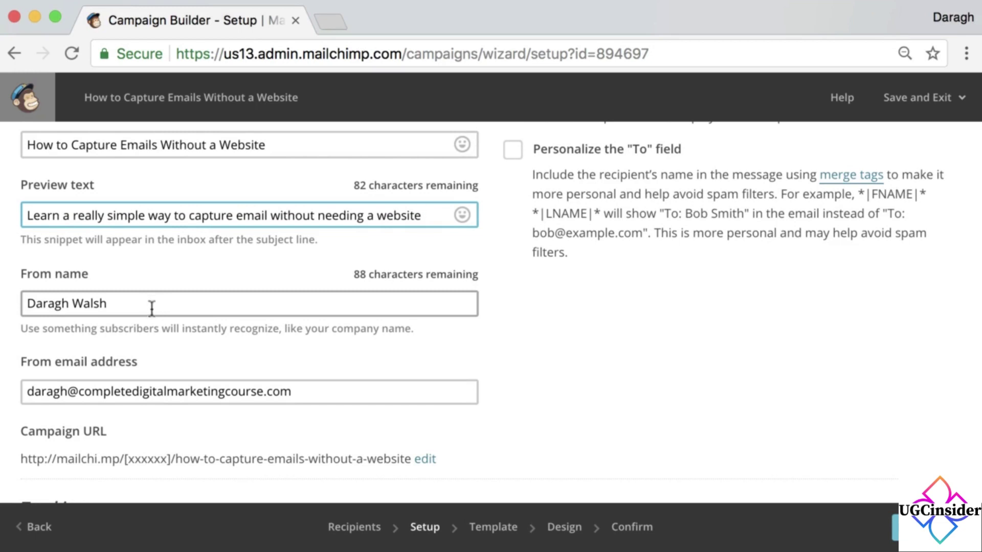
pyautogui.scroll(-1, 185, 314)
pyautogui.scroll(-3, 186, 314)
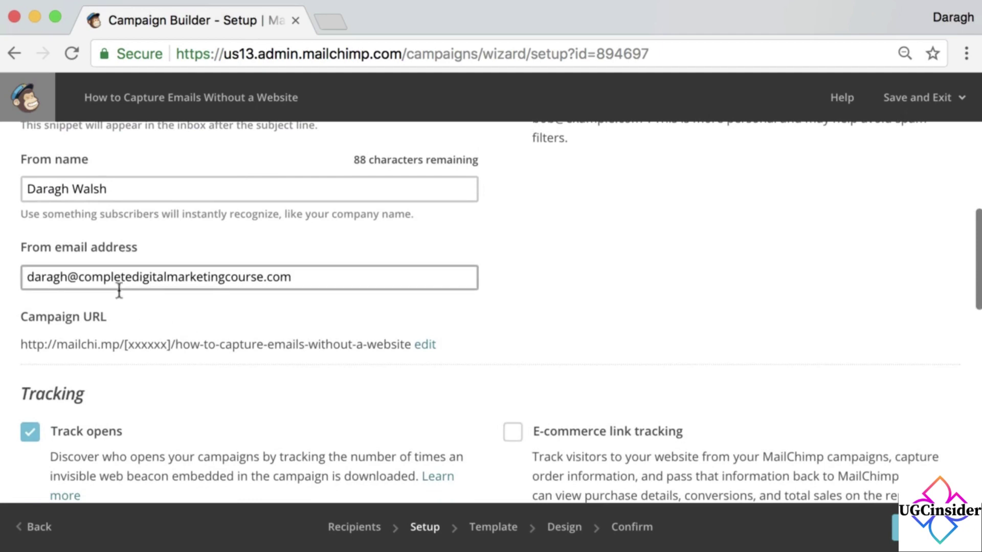
pyautogui.scroll(-5, 119, 290)
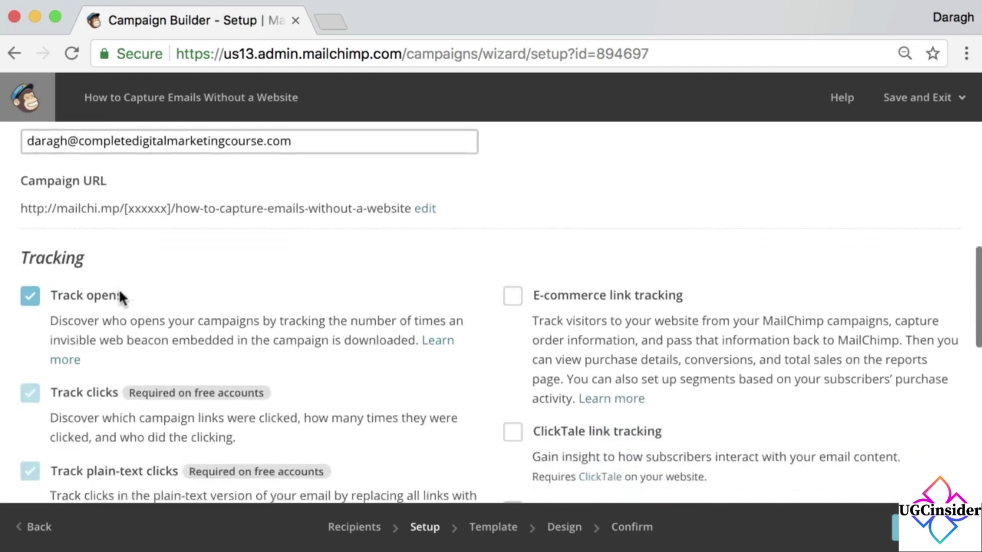
pyautogui.scroll(-1, 121, 289)
pyautogui.scroll(2, 121, 288)
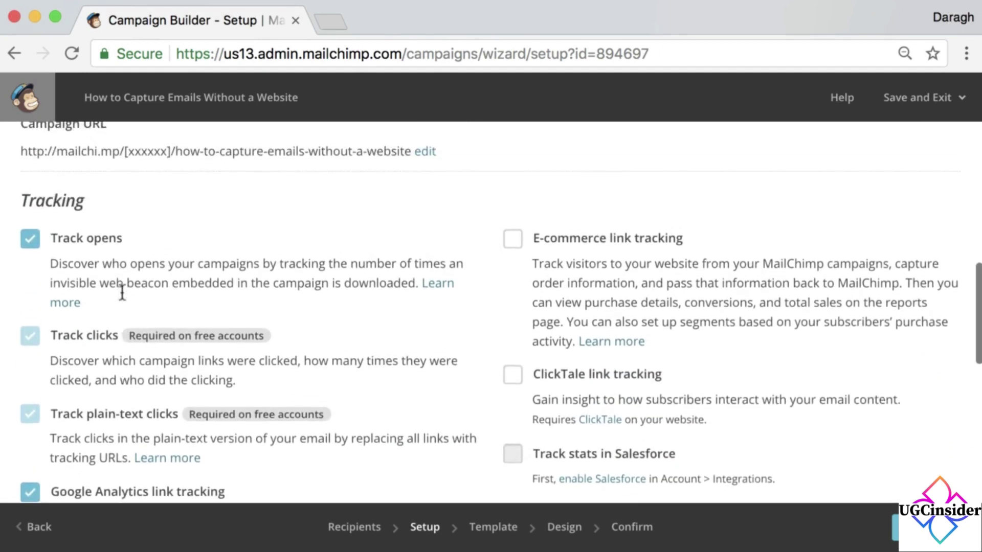
pyautogui.scroll(-5, 202, 320)
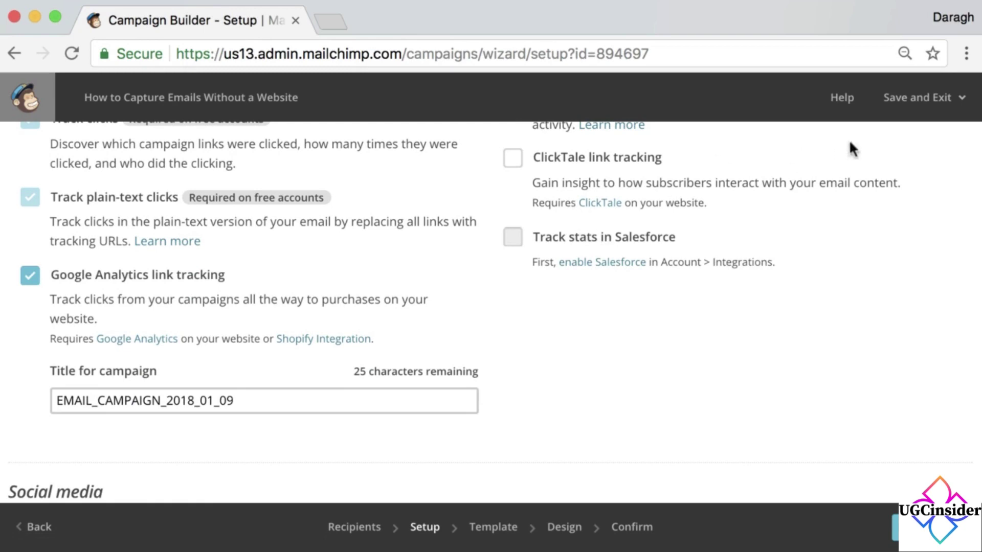
# - Open the MailChimp dashboard in a separate browser tab and switch to it, keeping the campaign setup open
pyautogui.rightClick(914, 108)
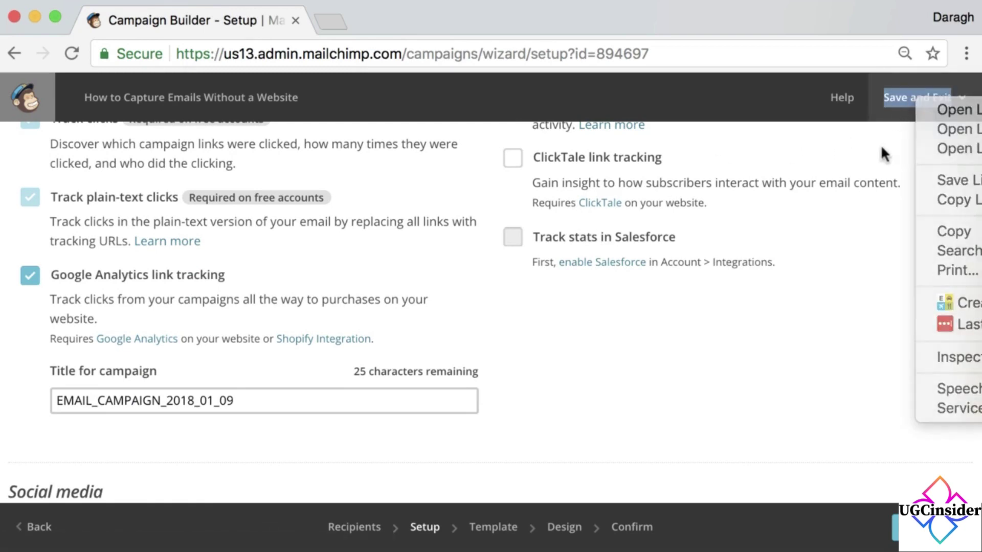
pyautogui.click(880, 144)
pyautogui.click(911, 109)
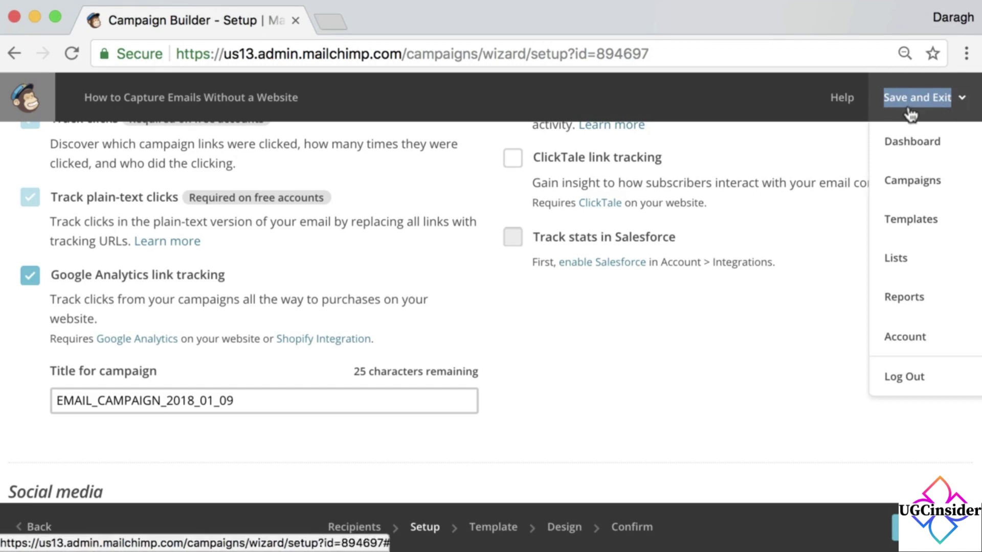
pyautogui.rightClick(915, 139)
pyautogui.click(941, 145)
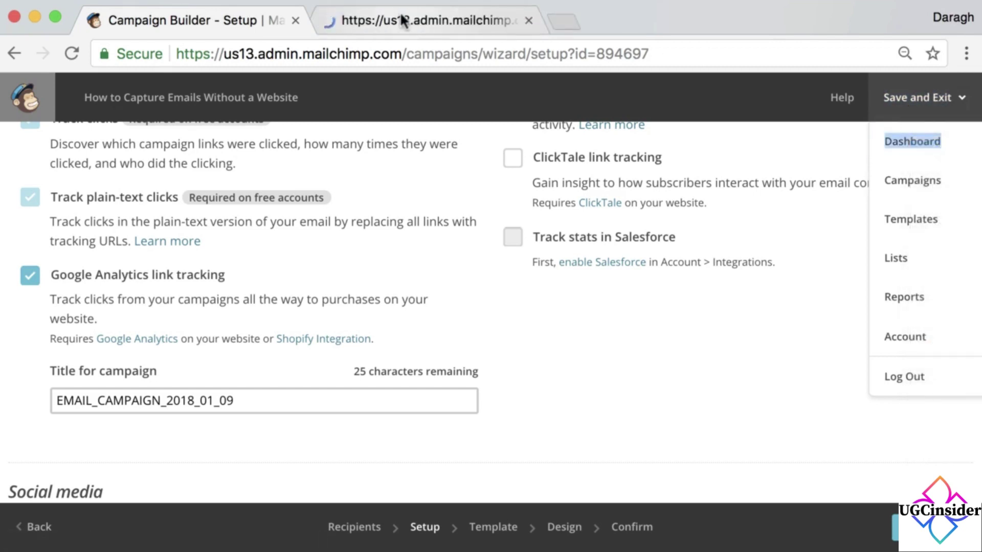
pyautogui.click(401, 18)
# - Open the account's integrations and check the entry for Google Analytics, Contacts and Docs
pyautogui.rightClick(849, 95)
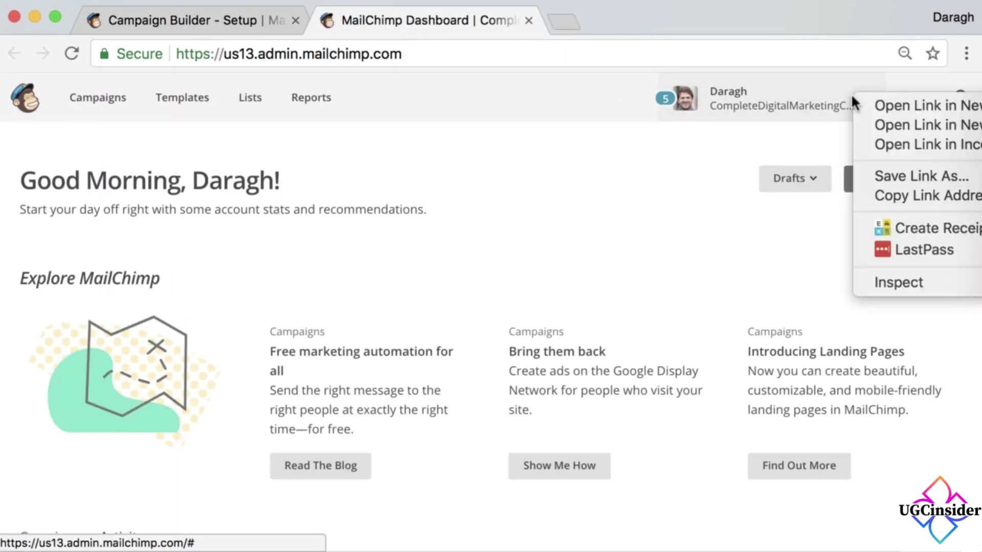
pyautogui.click(808, 98)
pyautogui.click(808, 98)
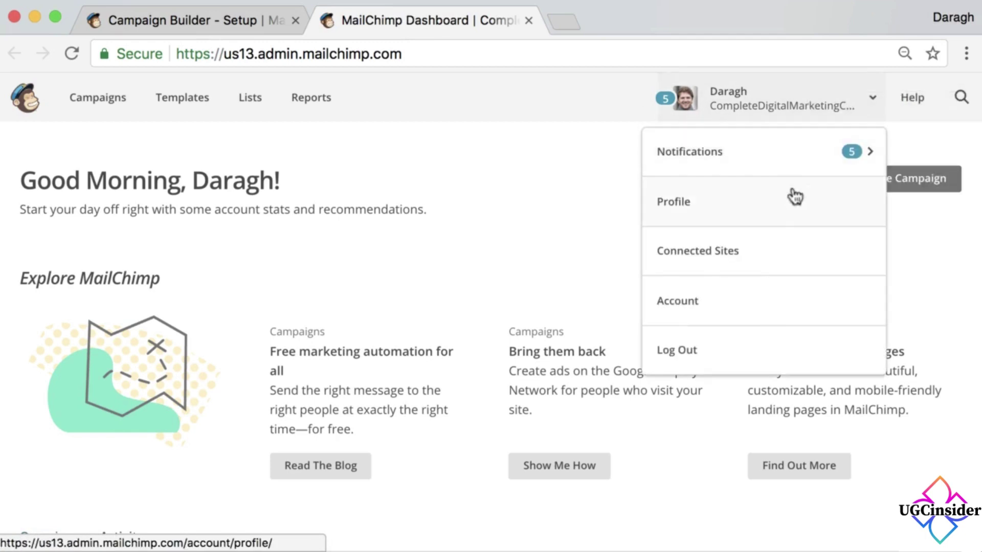
pyautogui.click(769, 302)
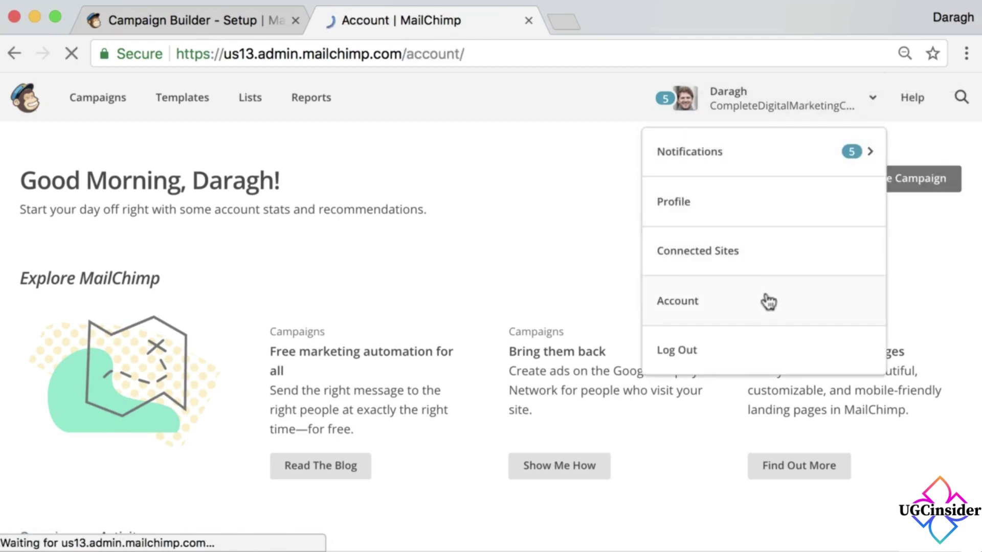
pyautogui.click(386, 265)
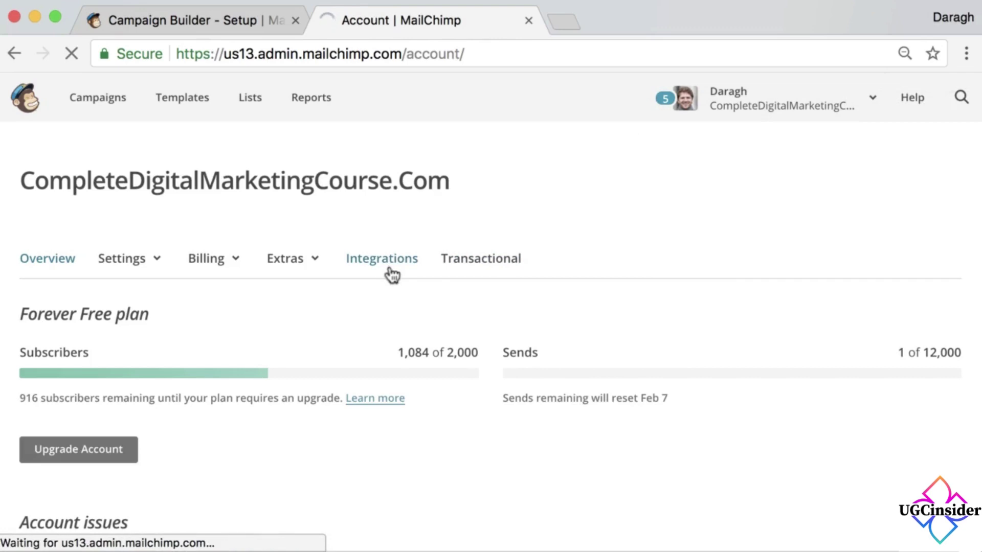
pyautogui.scroll(-10, 390, 267)
pyautogui.scroll(3, 391, 270)
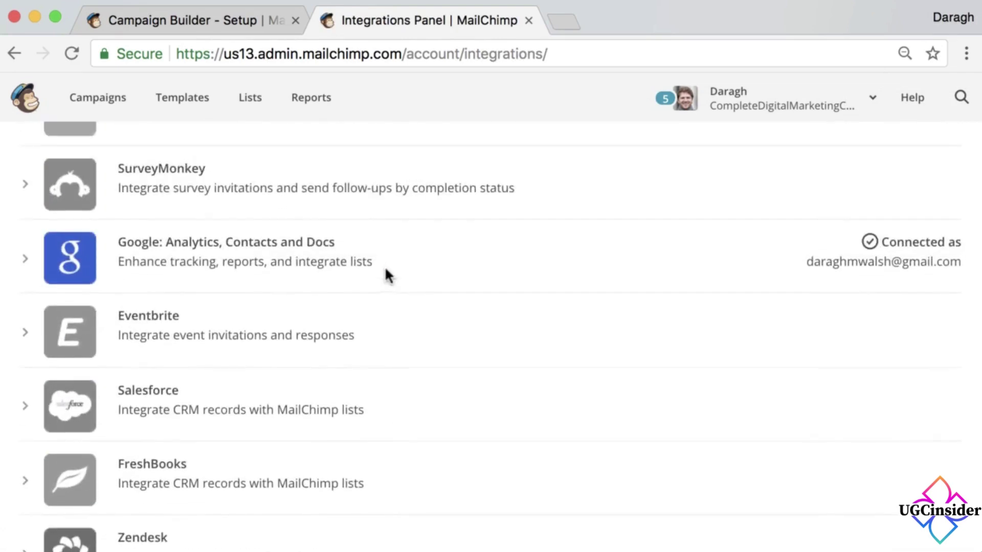
# - Return to the campaign setup and select the campaign title text under Google Analytics link tracking
pyautogui.click(224, 21)
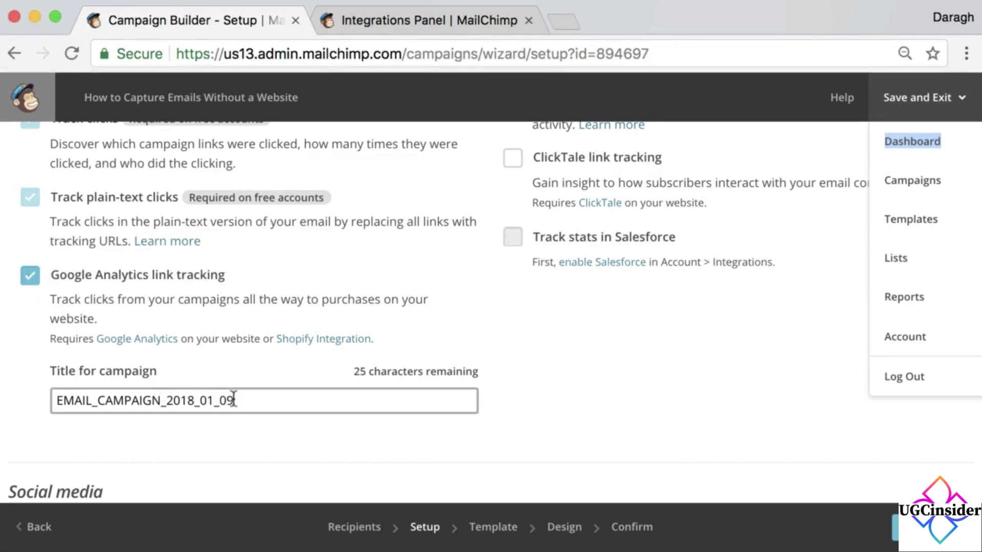
pyautogui.moveTo(230, 399); pyautogui.dragTo(66, 391)
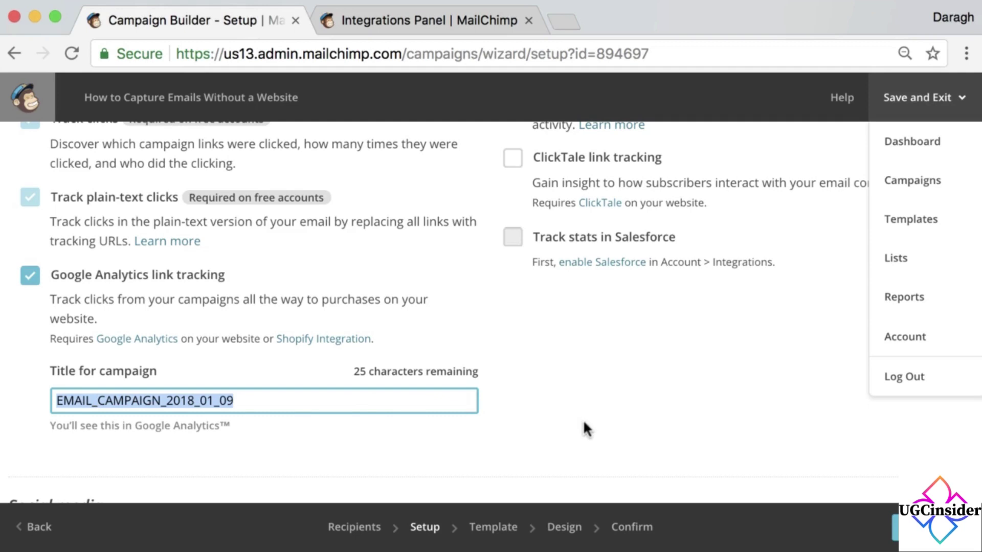
# - Continue from the campaign setup to template selection and choose the Simple Text layout from the basic layouts
pyautogui.click(851, 449)
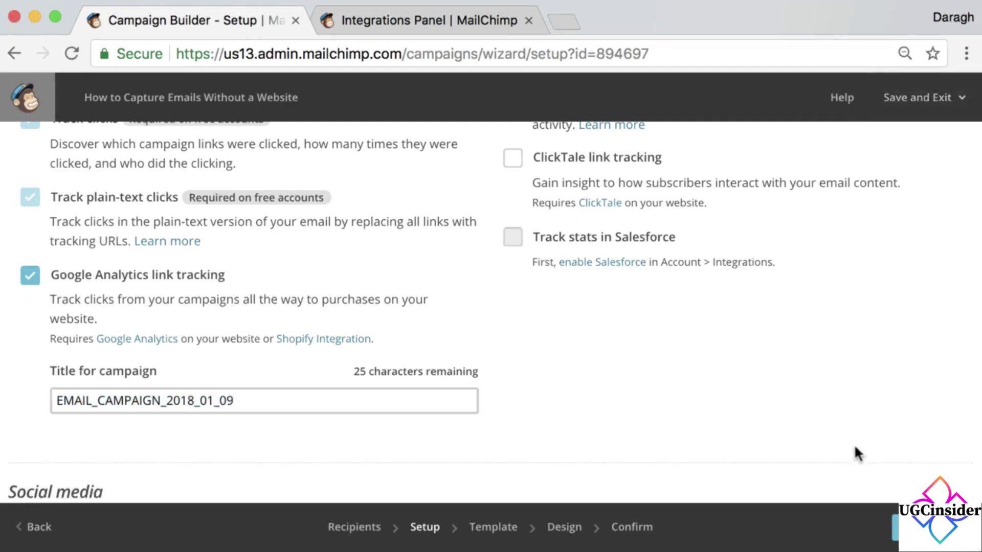
pyautogui.click(921, 526)
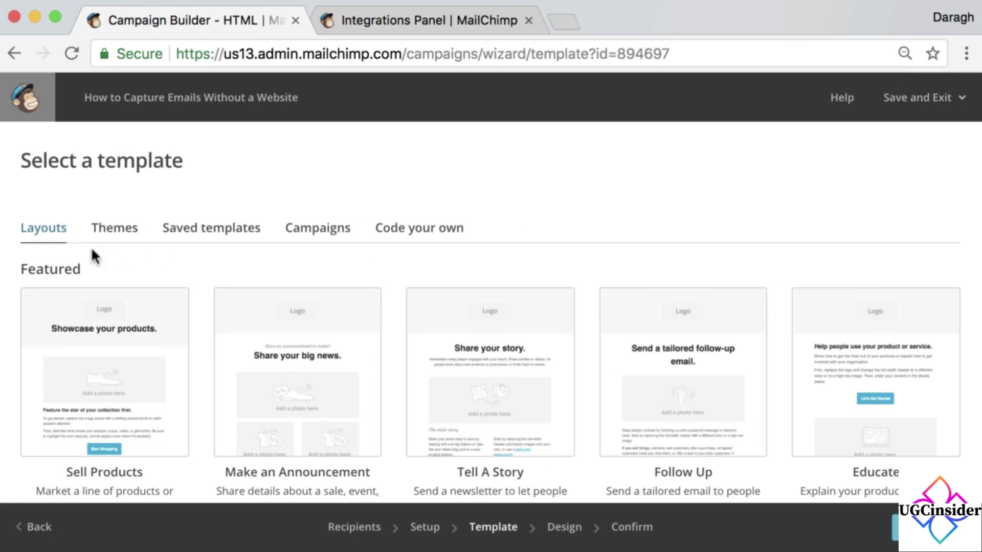
pyautogui.tripleClick(48, 163)
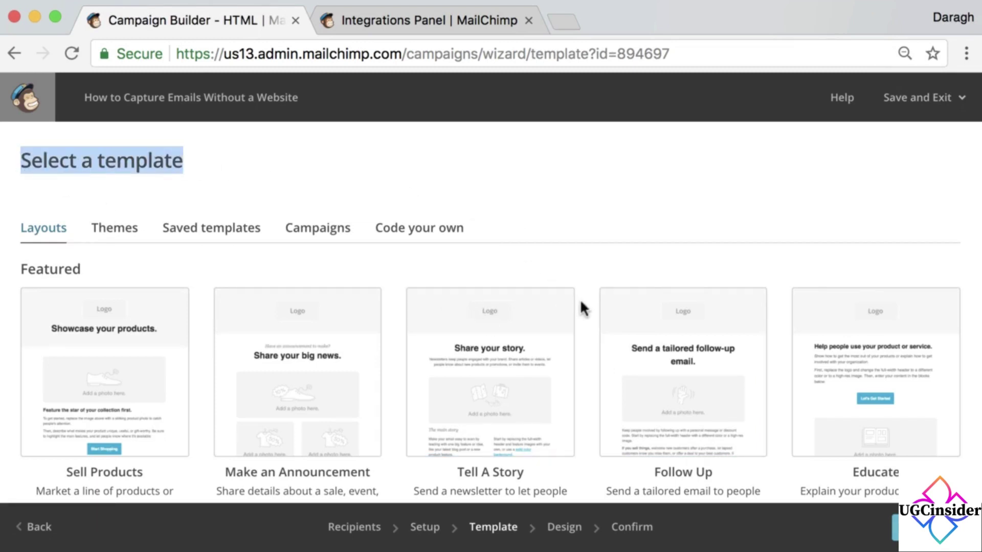
pyautogui.scroll(-6, 584, 254)
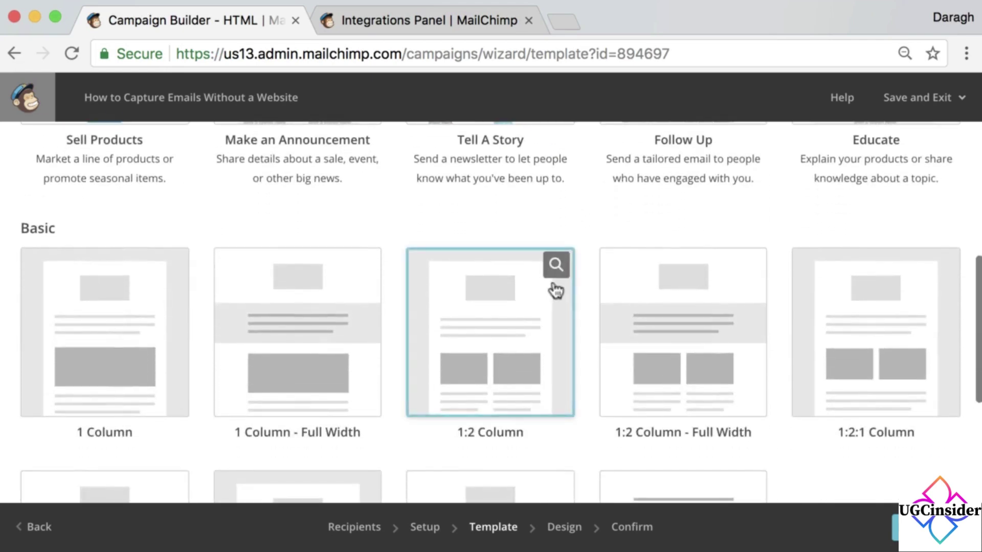
pyautogui.scroll(-4, 553, 285)
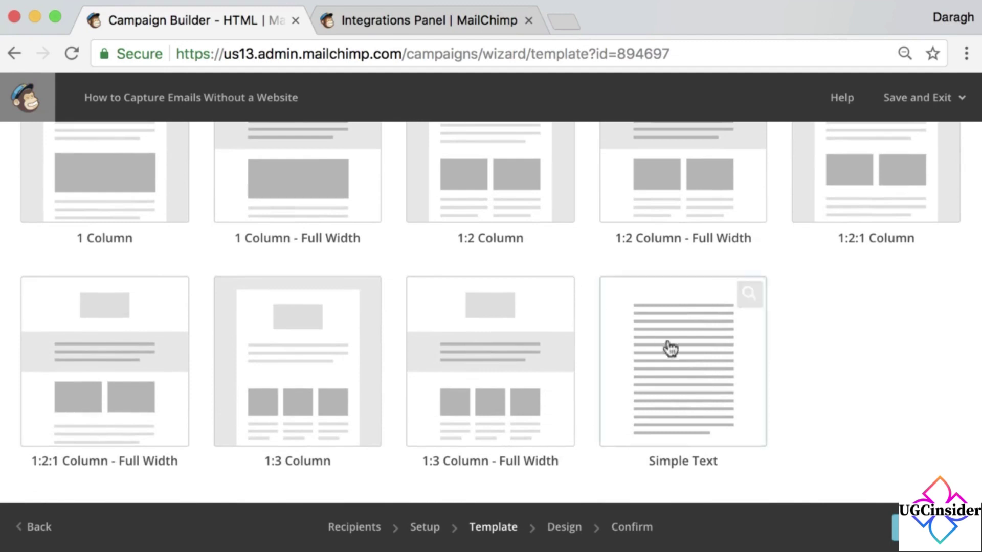
pyautogui.click(684, 362)
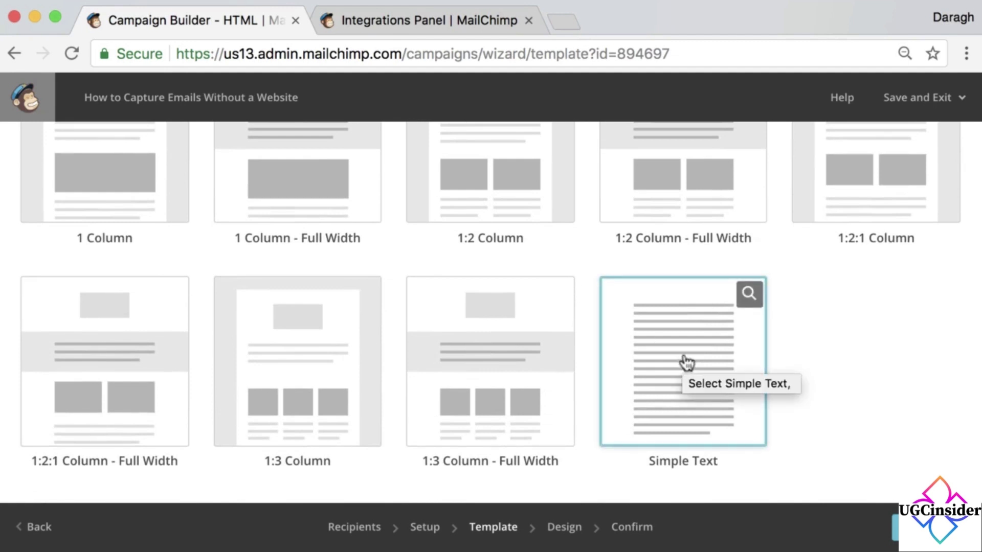
pyautogui.click(686, 362)
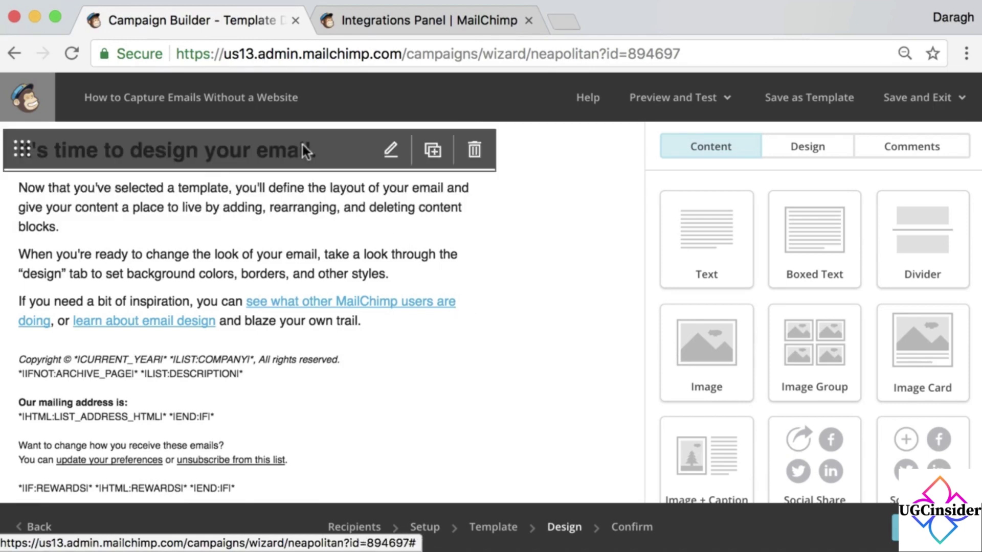
# - Replace the email's heading with "Capture emails without needing a website"
pyautogui.click(274, 154)
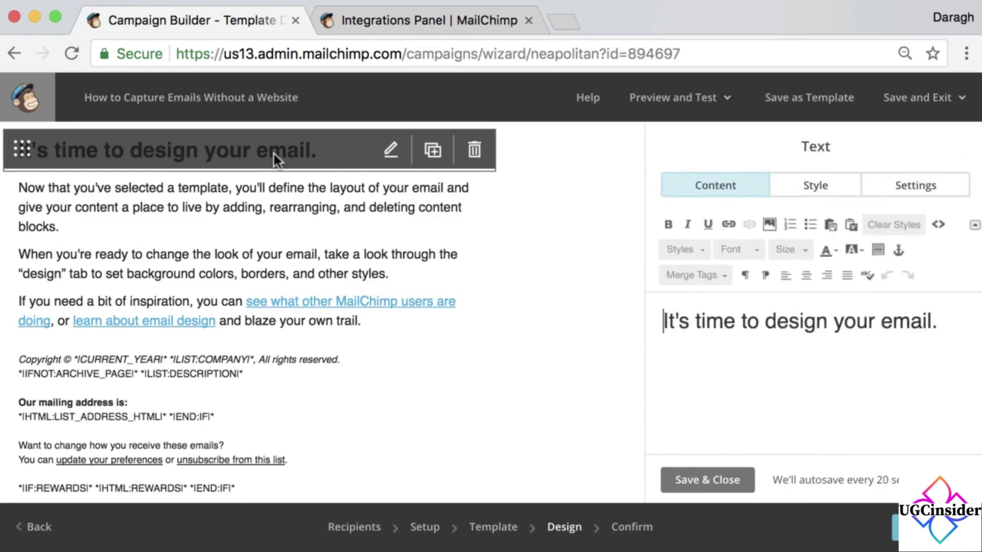
pyautogui.moveTo(933, 330); pyautogui.dragTo(651, 322)
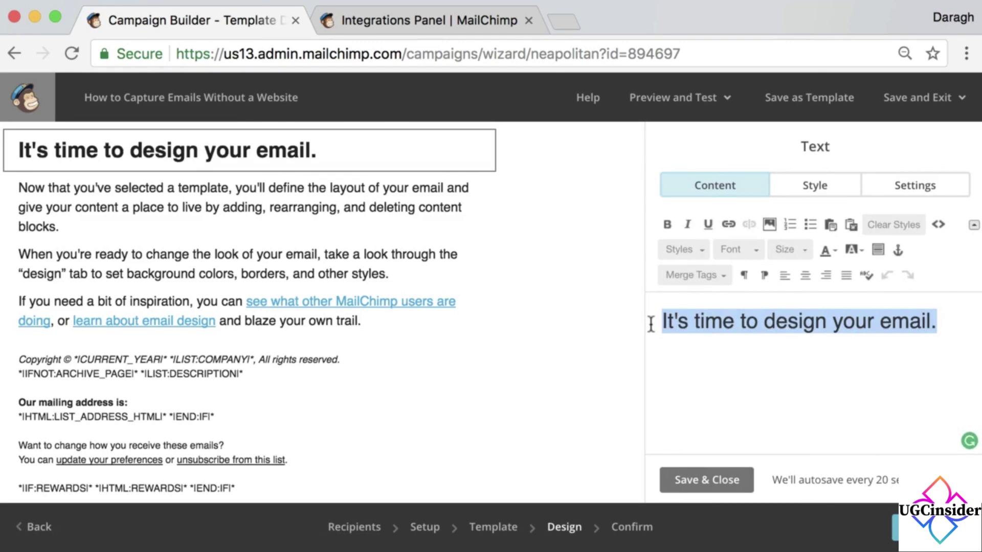
pyautogui.write('Ca')
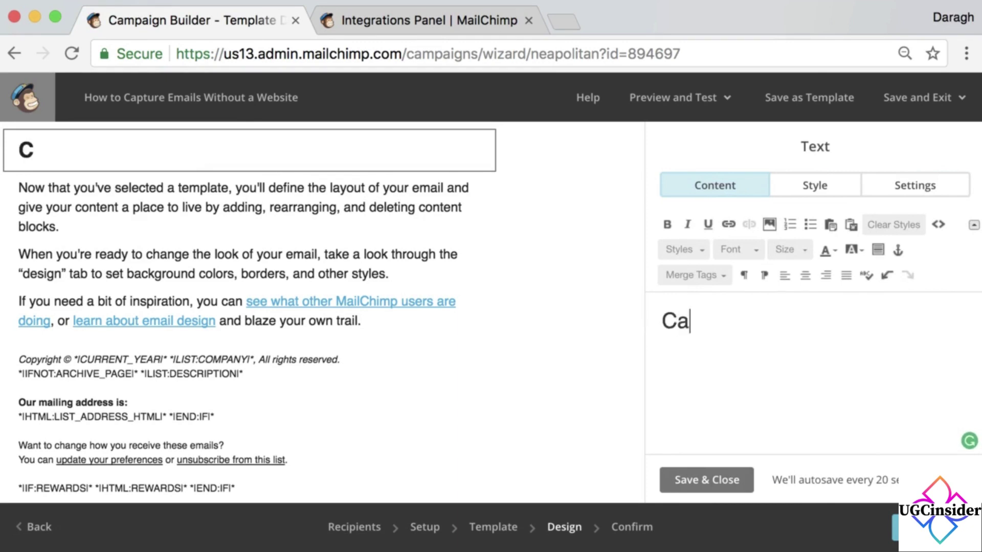
pyautogui.write('pture emails without needing a website')
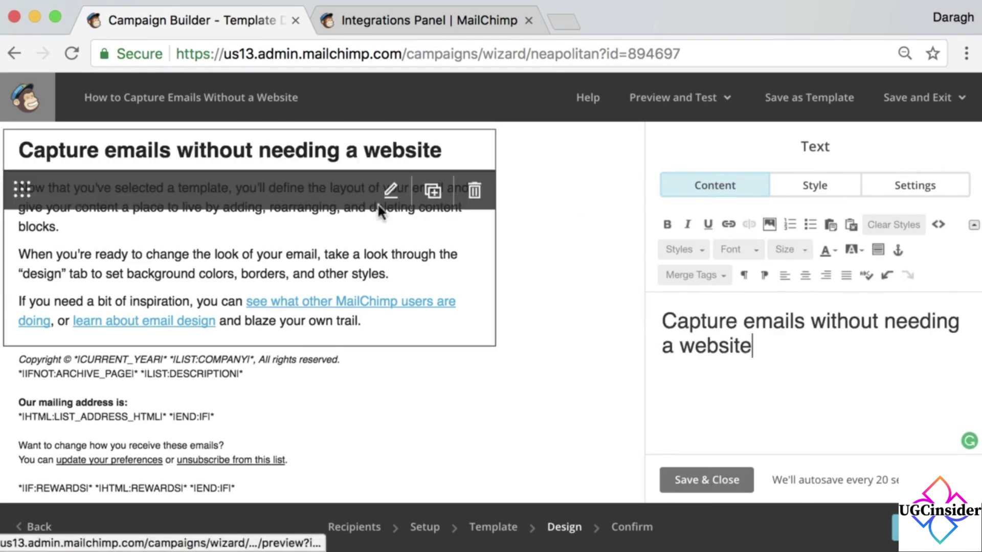
# - Replace the body text with "Click below to learn how to set up a free landing page with Mailchimp so you can collect emails without needing a website."
pyautogui.click(377, 214)
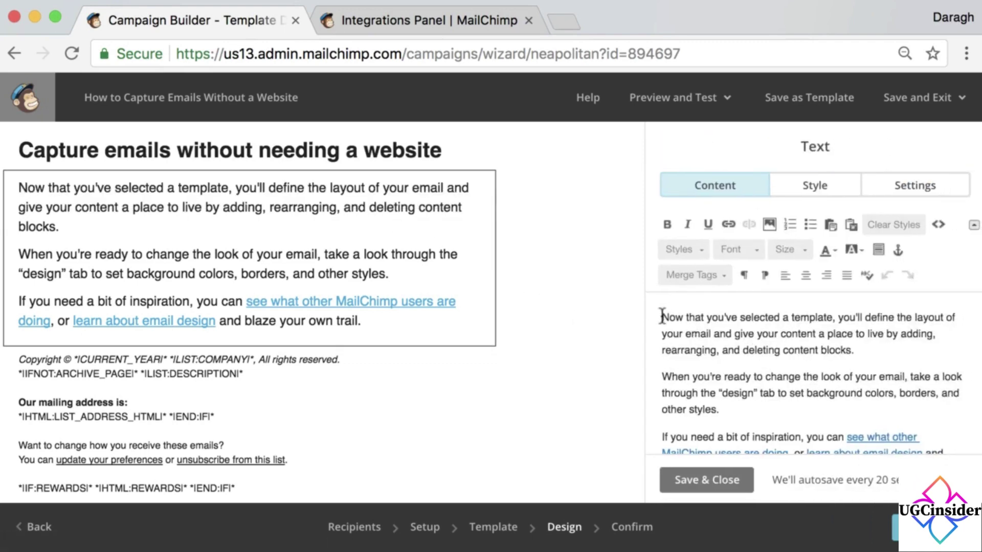
pyautogui.moveTo(661, 315); pyautogui.dragTo(891, 442)
pyautogui.press('BackSpace')
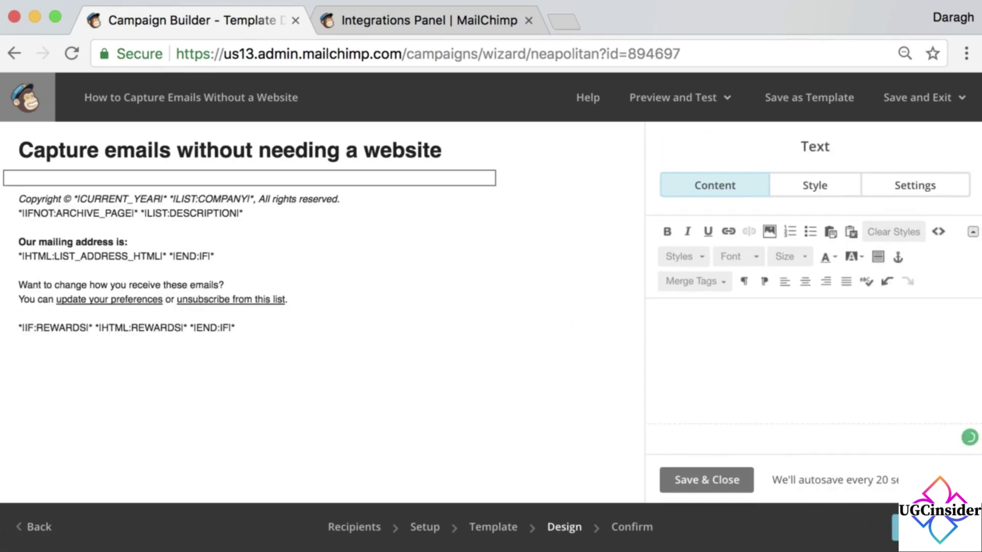
pyautogui.write('Click')
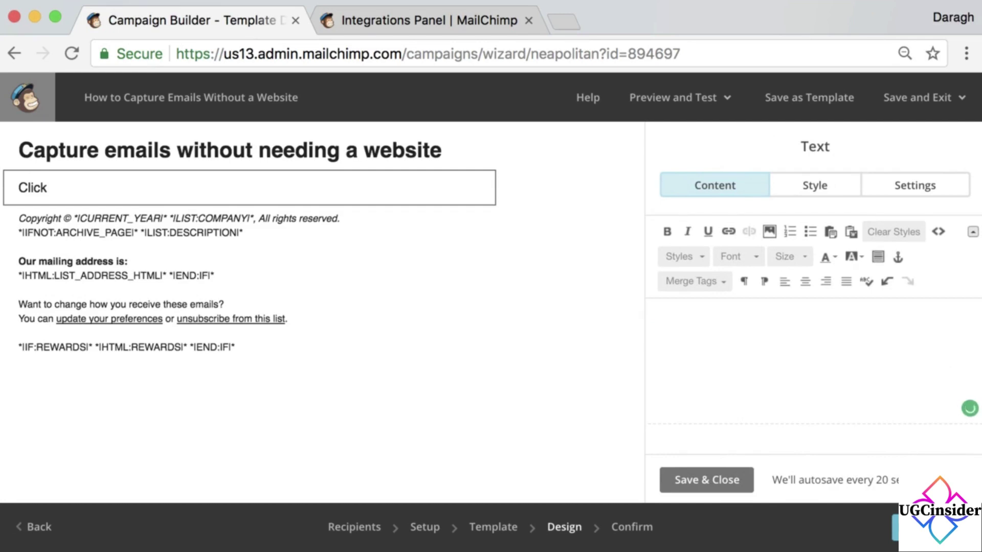
pyautogui.write(' below to learn how to')
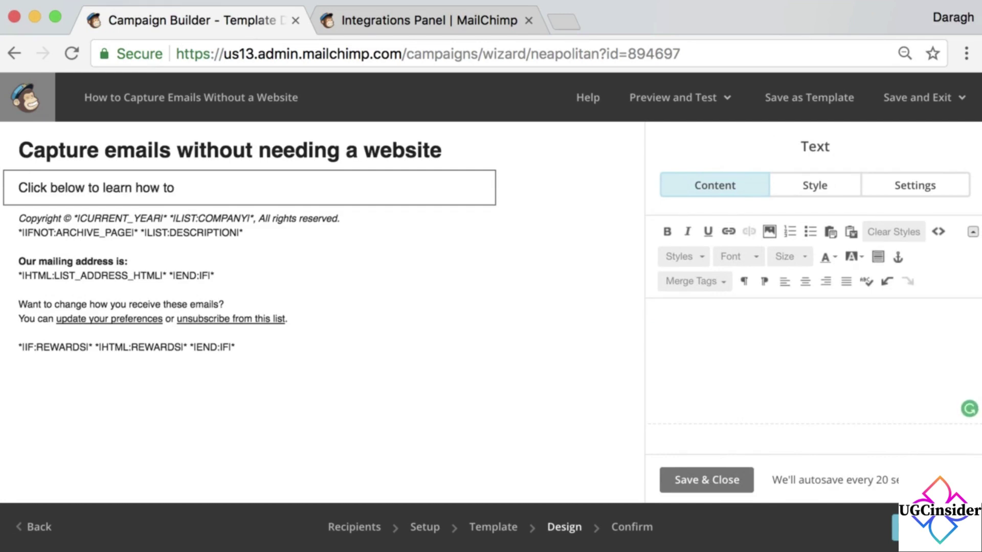
pyautogui.write(' set u')
pyautogui.press('BackSpace')
pyautogui.press('BackSpace')
pyautogui.press('BackSpace')
pyautogui.press('BackSpace')
pyautogui.write('et up a free landing page with Mailchimp so you can collect emails without needing a website')
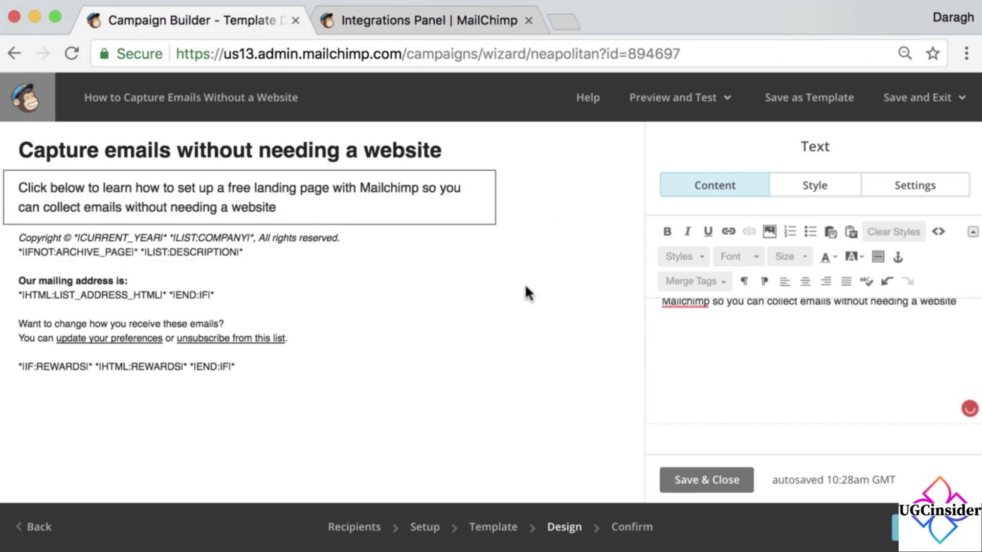
pyautogui.moveTo(309, 207)
pyautogui.click(959, 307)
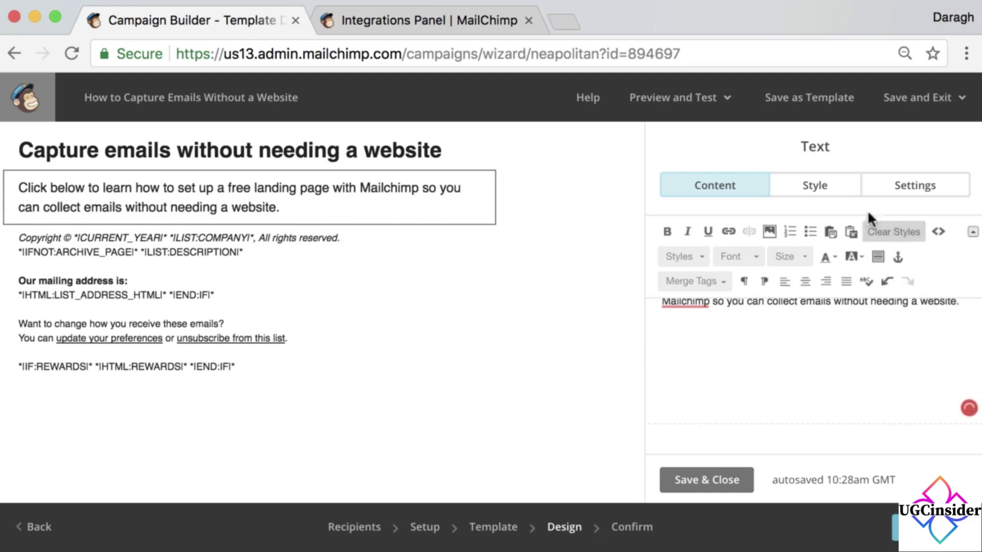
# - Add the line "website.com/link" below the body paragraph, separated by a blank line
pyautogui.moveTo(406, 209)
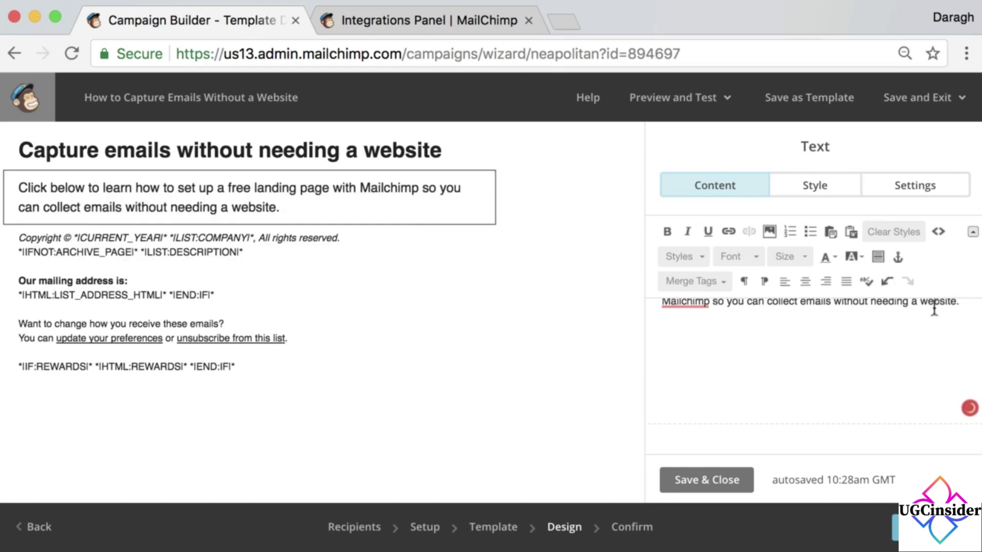
pyautogui.press('Return')
pyautogui.press('Return')
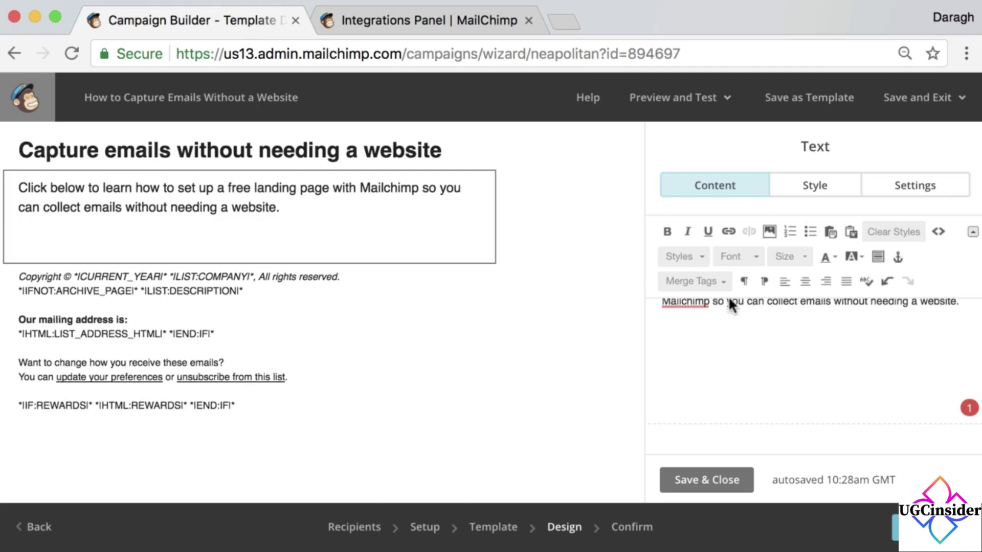
pyautogui.write('website.co')
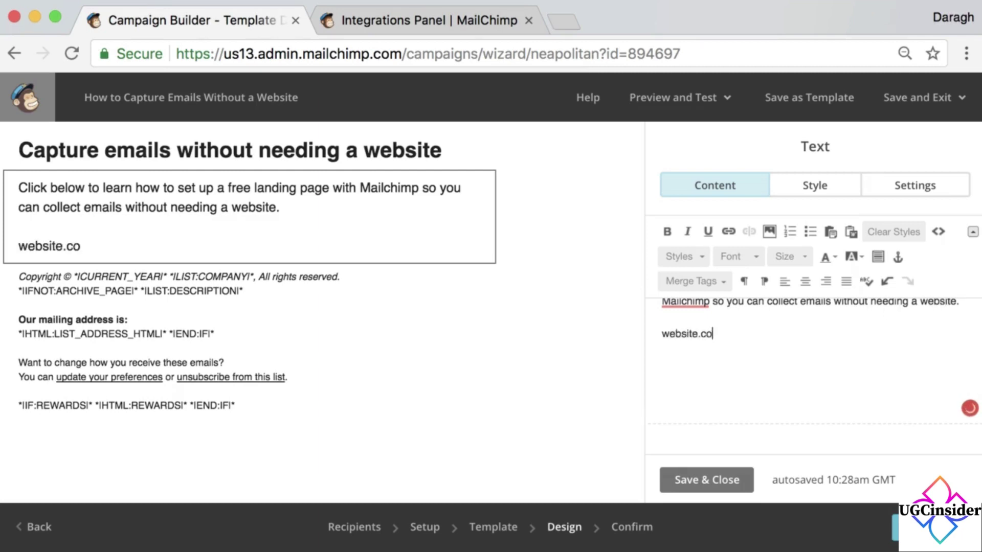
pyautogui.write('m/lnik')
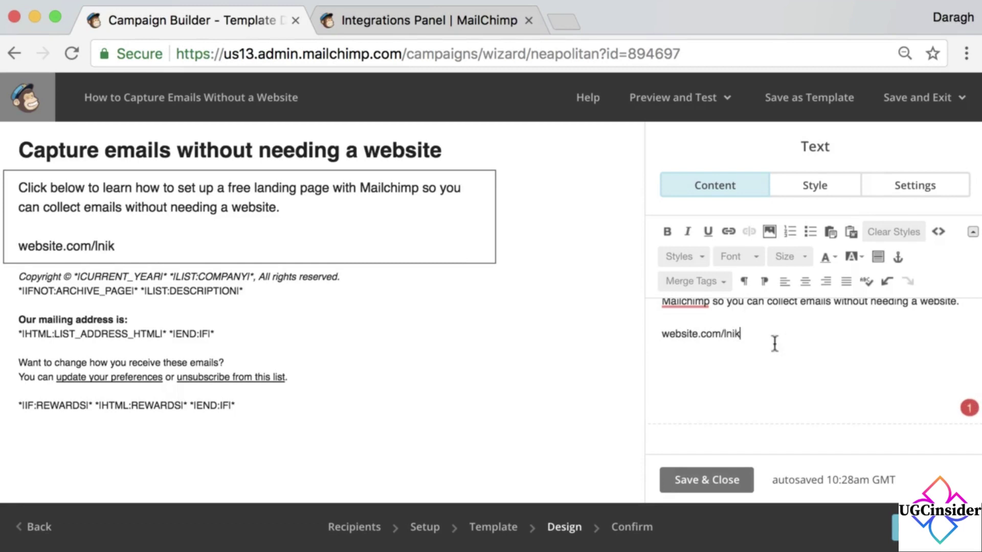
pyautogui.doubleClick(725, 333)
pyautogui.click(750, 333)
pyautogui.moveTo(739, 333); pyautogui.dragTo(725, 333)
pyautogui.press('BackSpace')
pyautogui.write('link')
# - Turn the "website.com/link" text into a hyperlink to the web address website.com/link and save the text block
pyautogui.moveTo(741, 334); pyautogui.dragTo(646, 332)
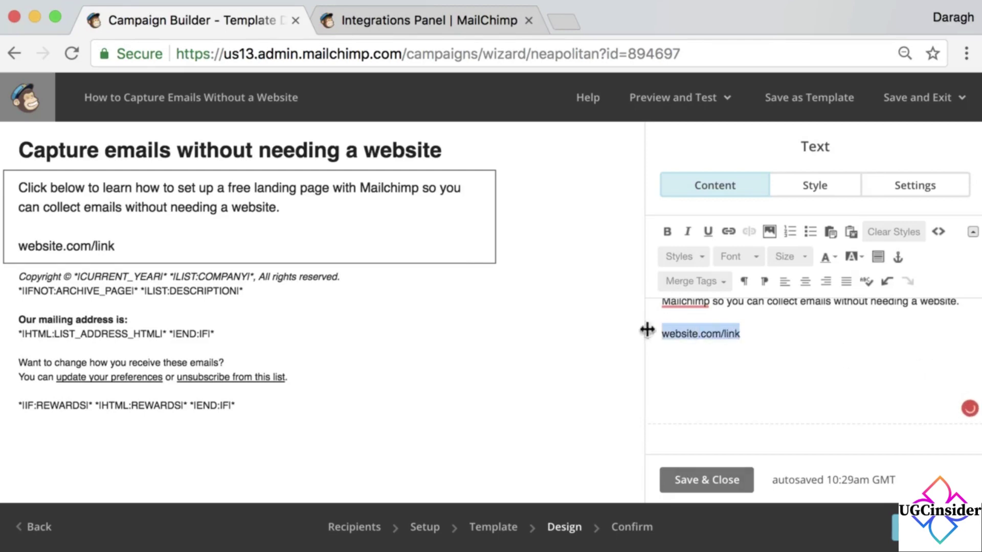
pyautogui.click(729, 231)
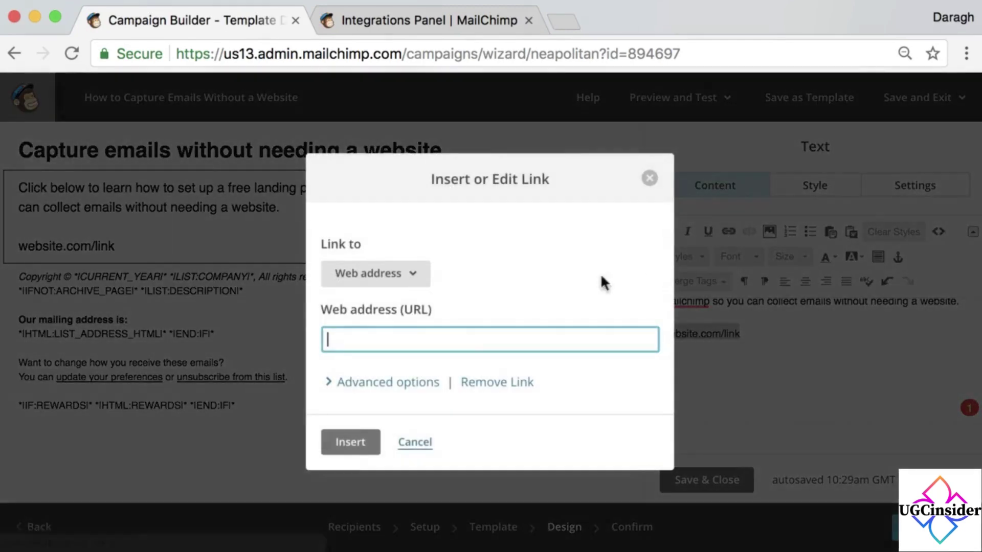
pyautogui.write('web')
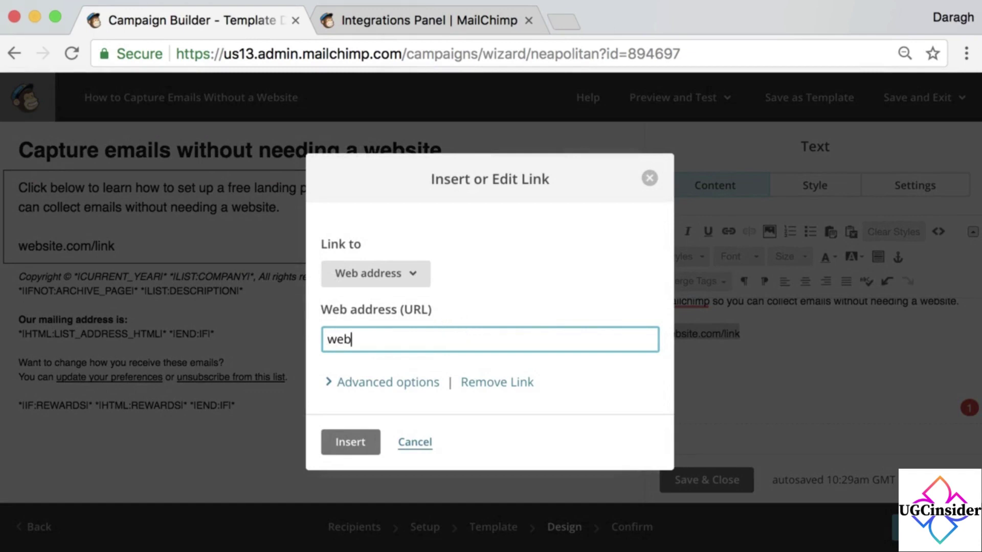
pyautogui.write('site.com/link')
pyautogui.click(349, 439)
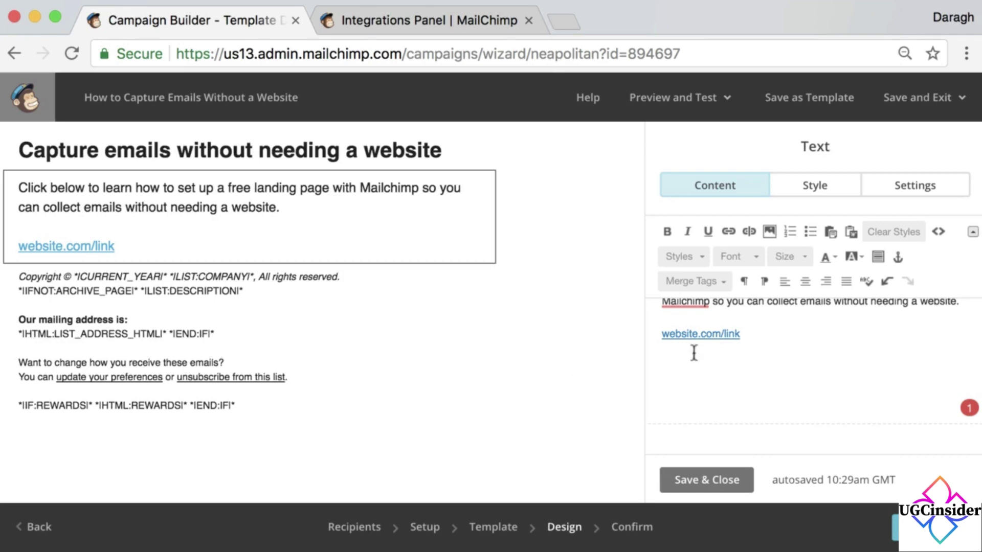
pyautogui.click(708, 479)
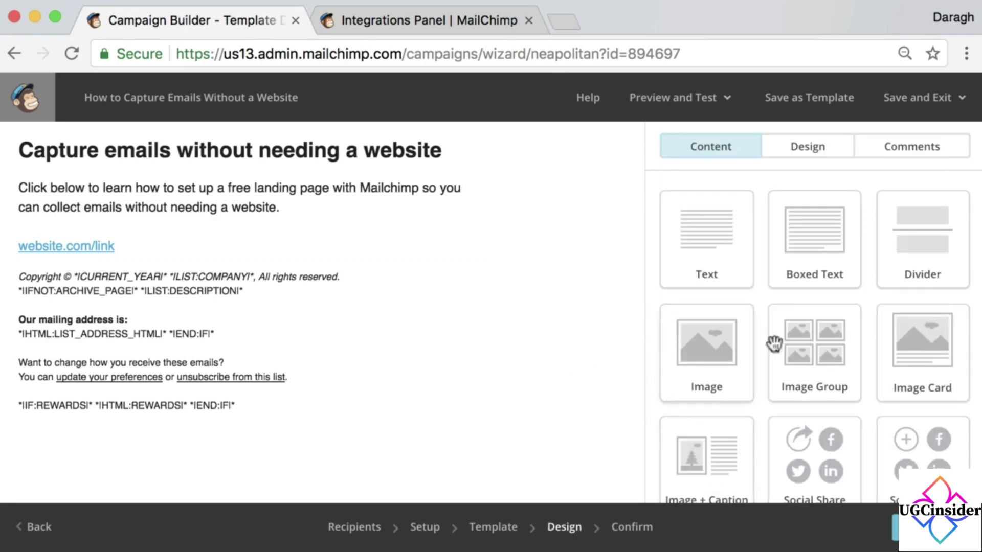
# - Insert a button block between the body text and the footer, and set its text to "Learn More"
pyautogui.scroll(-5, 813, 339)
pyautogui.scroll(-1, 814, 343)
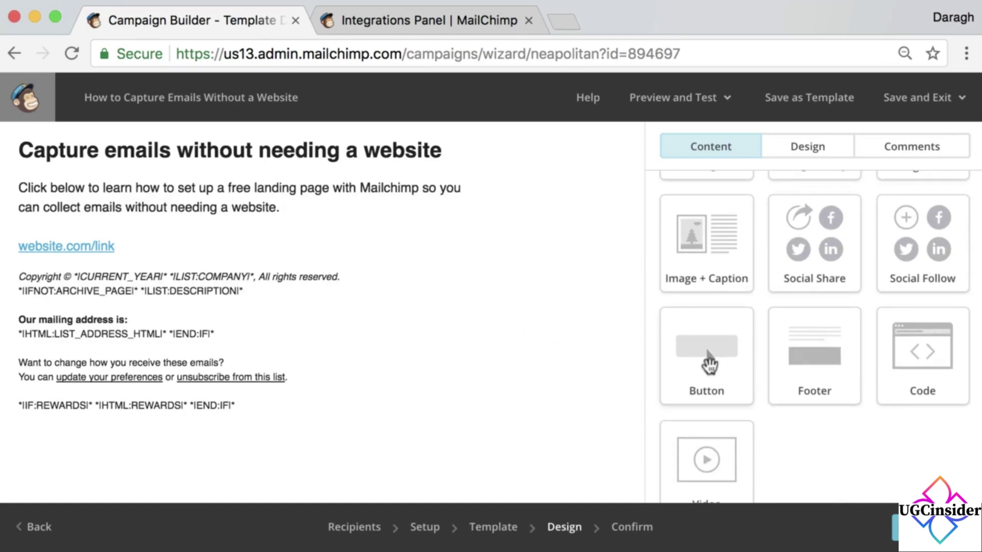
pyautogui.moveTo(685, 341); pyautogui.dragTo(297, 273)
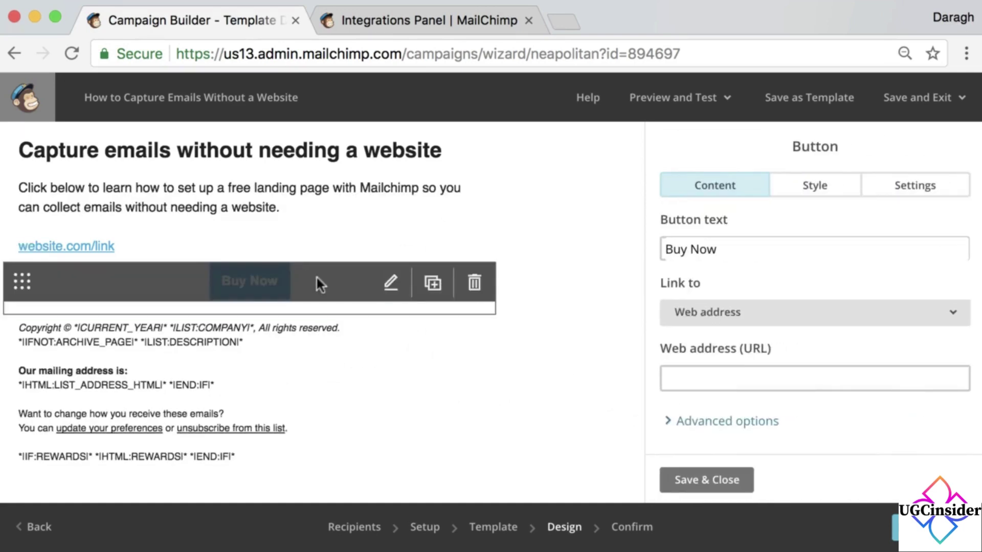
pyautogui.click(715, 251)
pyautogui.moveTo(715, 250); pyautogui.dragTo(646, 249)
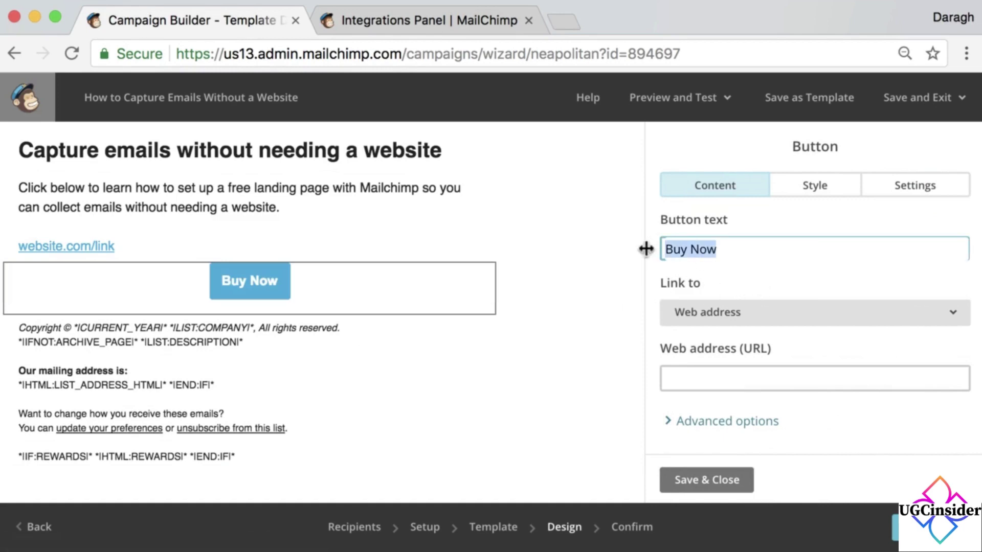
pyautogui.write('Learn ')
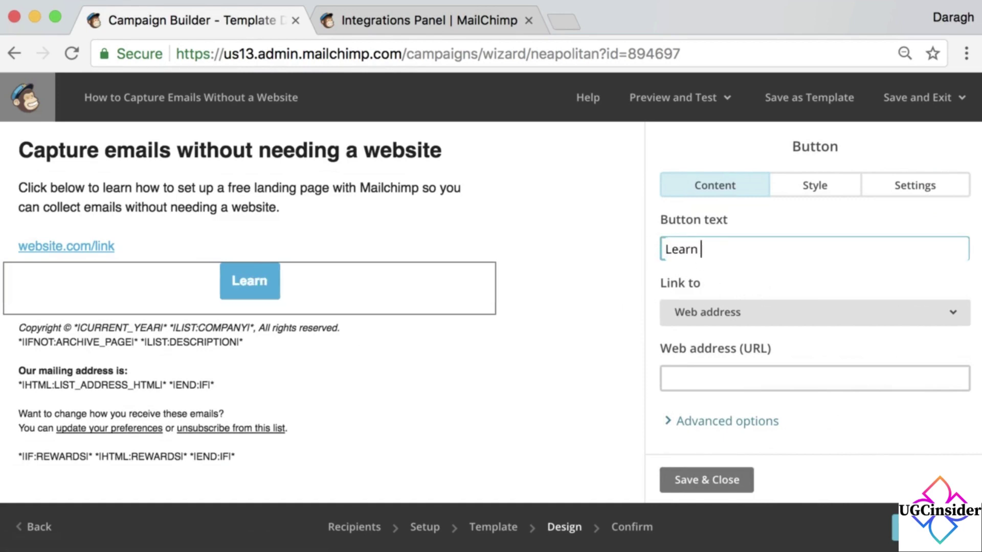
pyautogui.write('More')
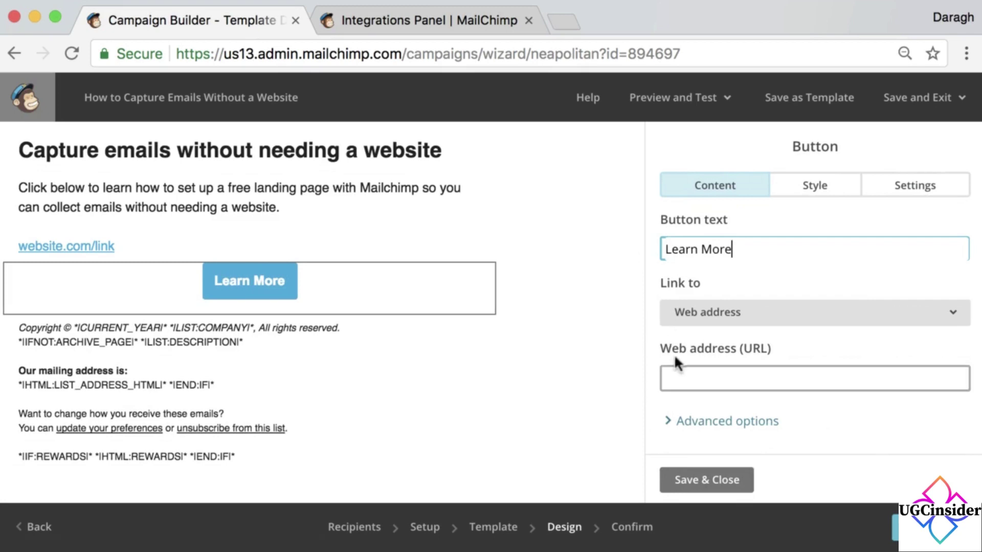
# - Link the Learn More button to the web address website.com/link and save the button block
pyautogui.click(713, 371)
pyautogui.write('website')
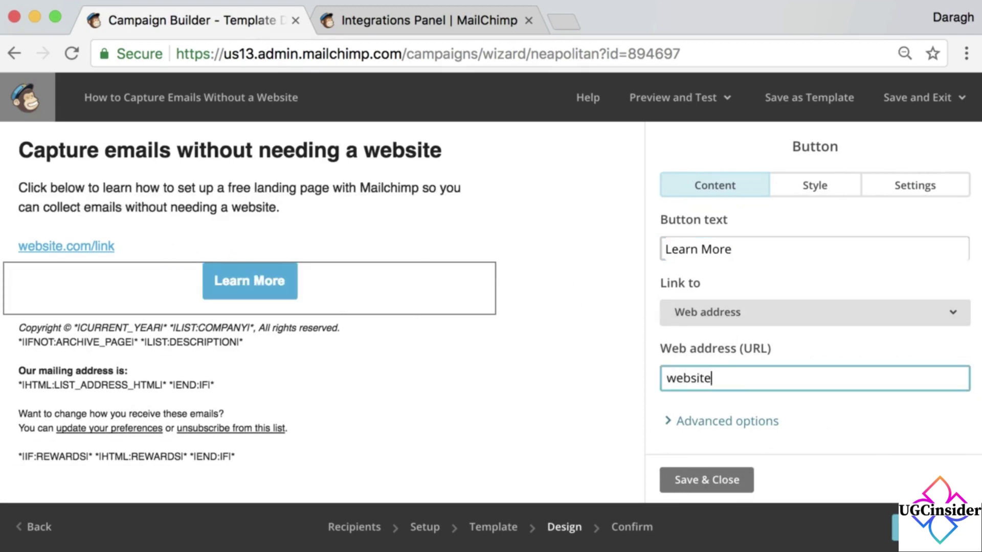
pyautogui.write('.com/link')
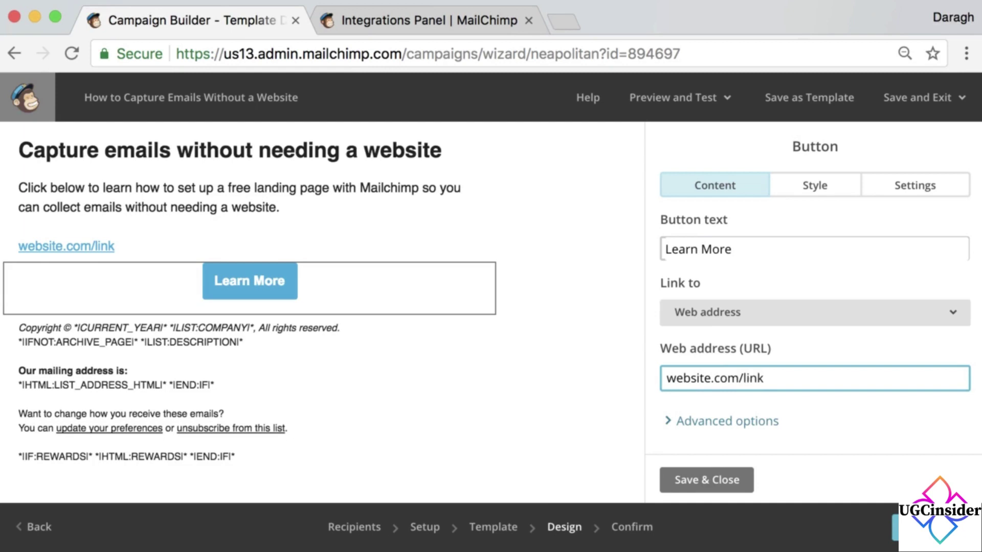
pyautogui.click(700, 483)
# - Delete the website.com/link text link from the body text block above the button
pyautogui.click(279, 233)
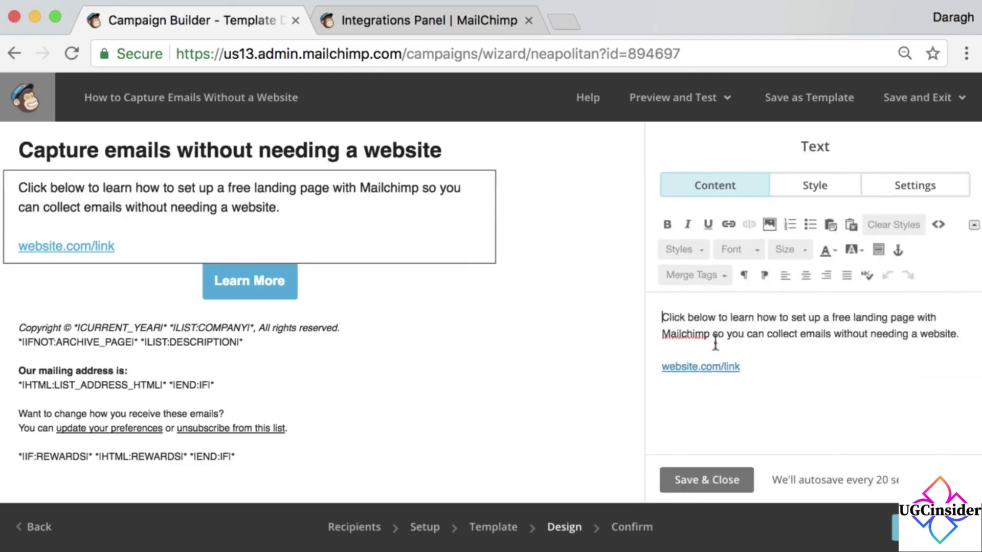
pyautogui.moveTo(741, 366); pyautogui.dragTo(647, 364)
pyautogui.press('BackSpace')
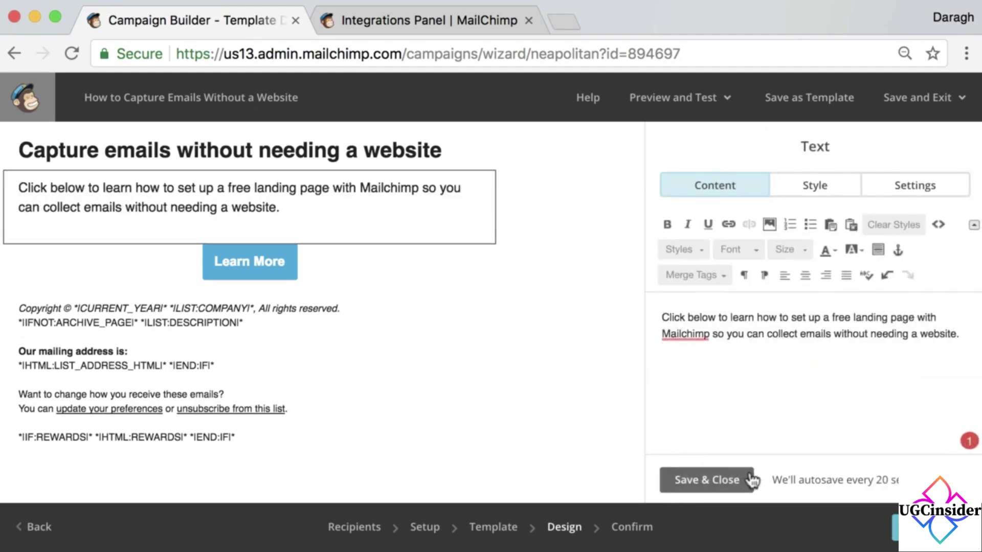
# - Save the body text block and proceed to the campaign's Confirm stage to review the pre-delivery checklist
pyautogui.click(707, 480)
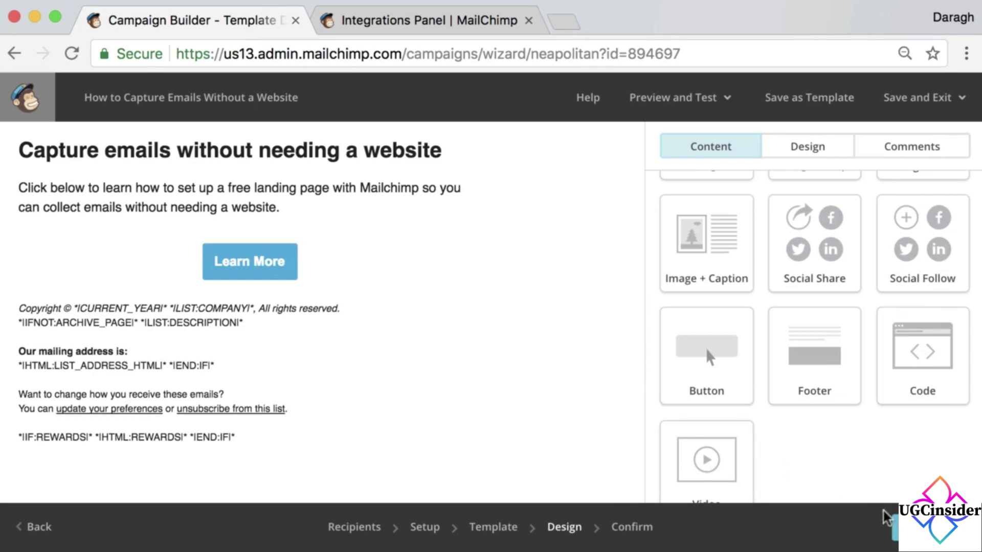
pyautogui.click(915, 526)
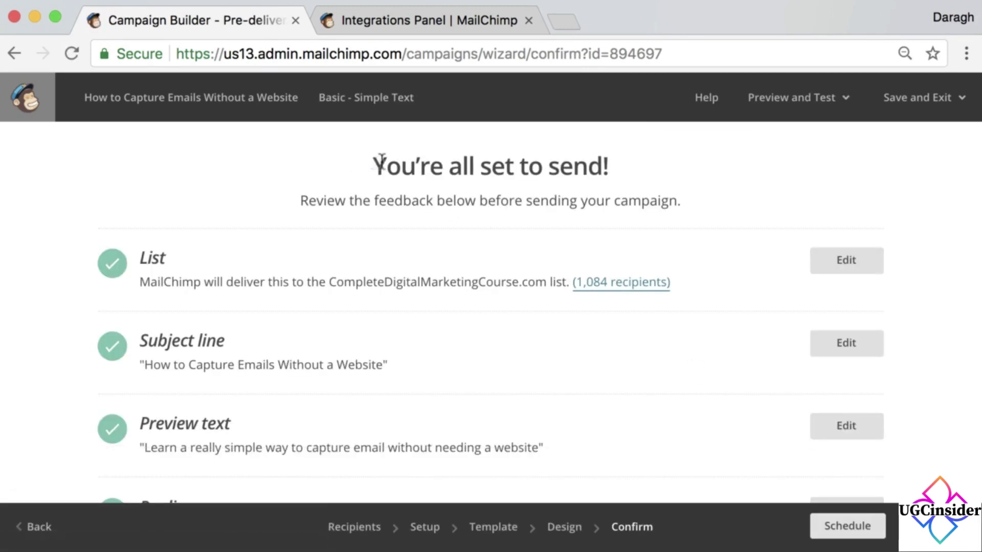
pyautogui.moveTo(374, 163); pyautogui.dragTo(657, 171)
pyautogui.scroll(-3, 336, 296)
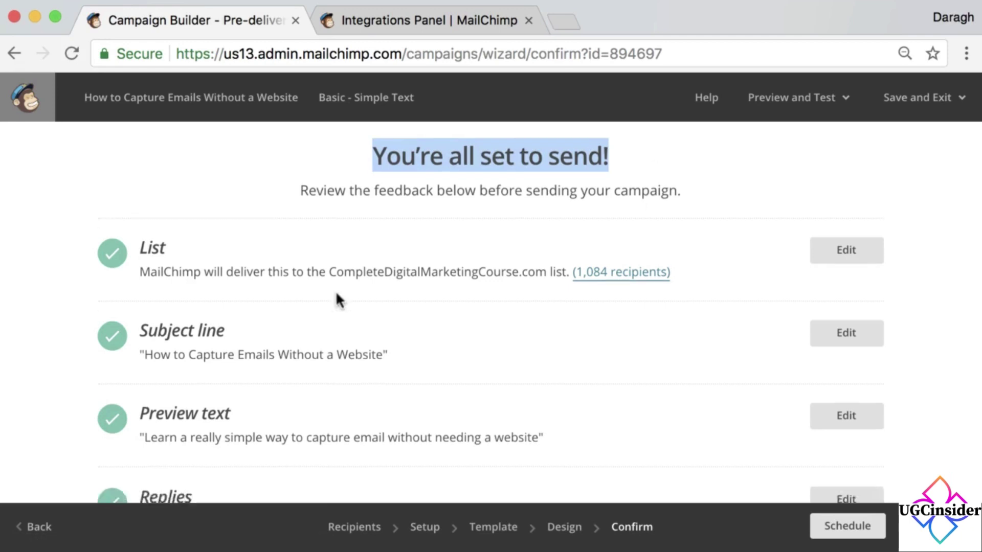
pyautogui.scroll(3, 336, 299)
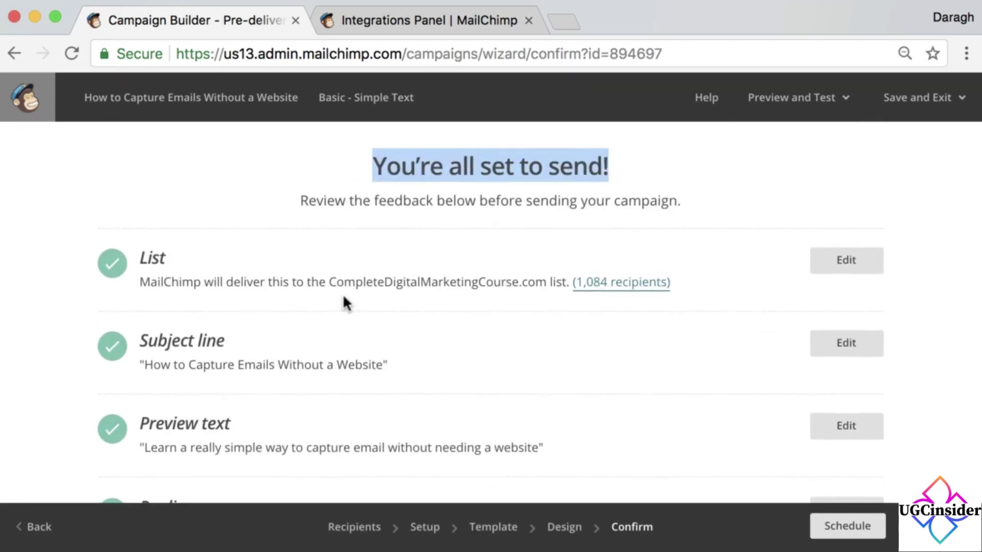
# - Close the Integrations Panel browser tab and send a test email of the campaign to the prefilled address
pyautogui.click(528, 20)
pyautogui.click(772, 171)
pyautogui.scroll(-1, 772, 172)
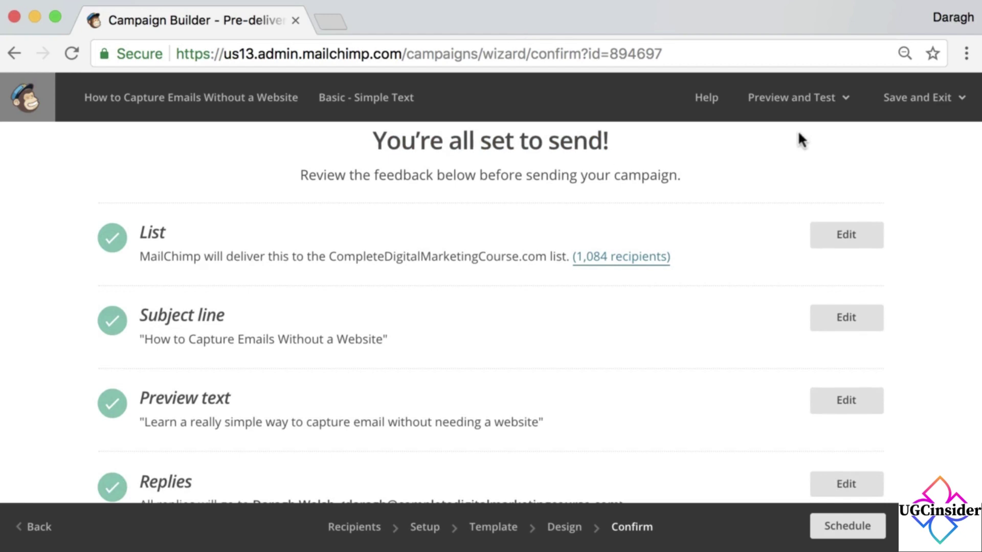
pyautogui.click(826, 103)
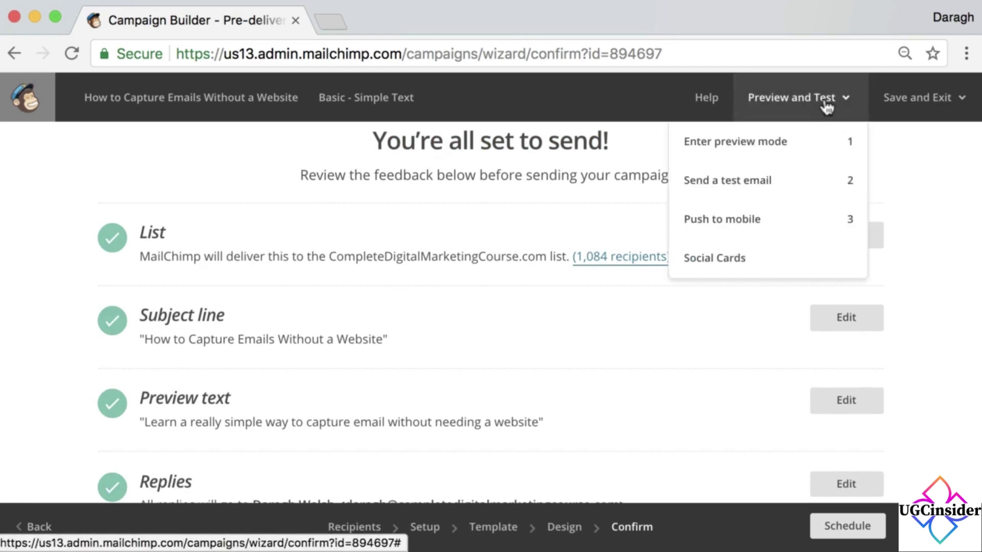
pyautogui.click(773, 182)
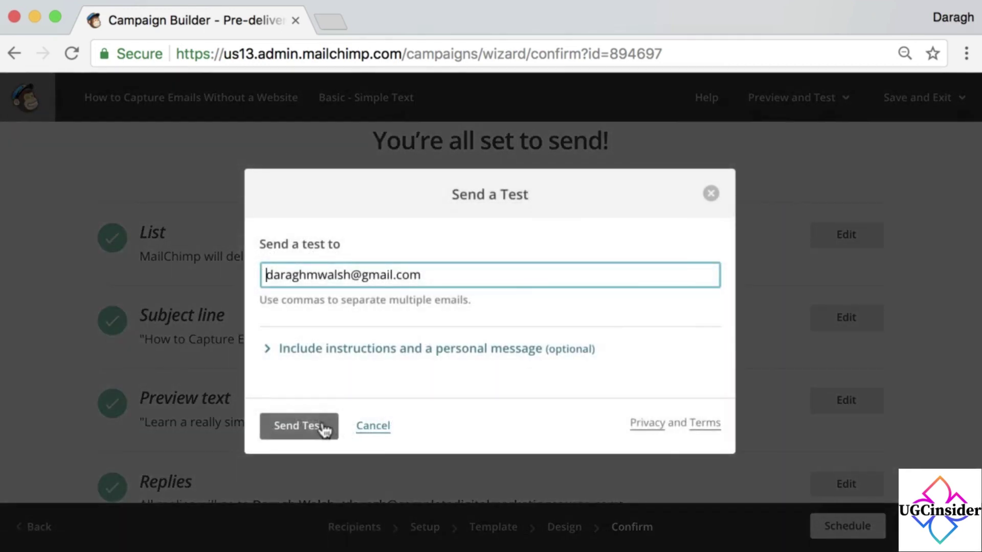
pyautogui.click(296, 428)
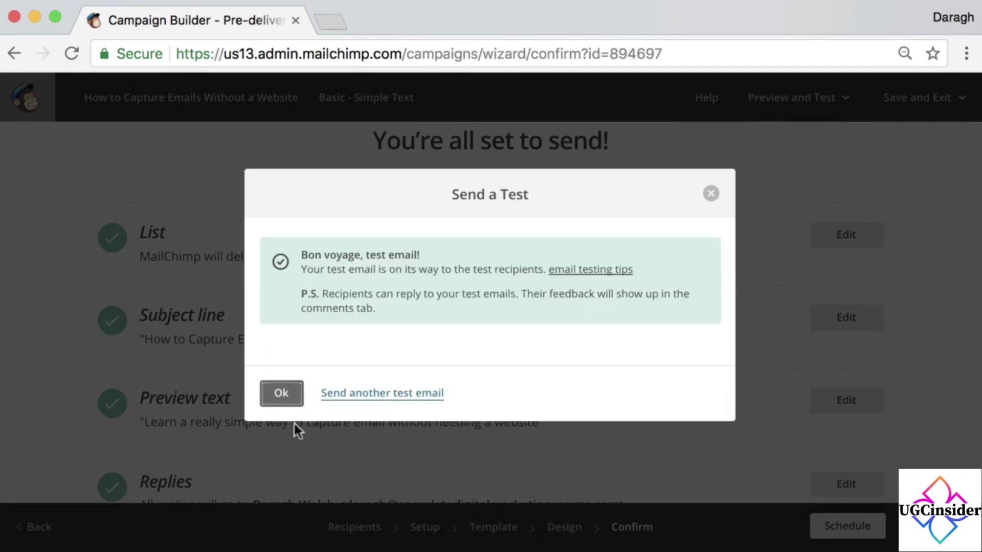
pyautogui.click(281, 394)
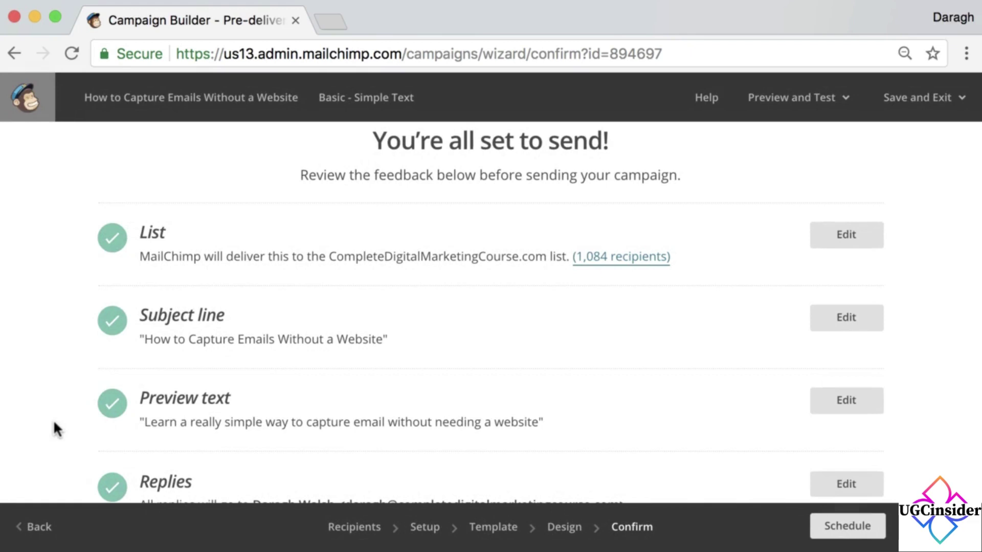
# - Go to gmail.com in a new browser tab, refresh the SaneLater label and open the campaign's test email
pyautogui.click(329, 21)
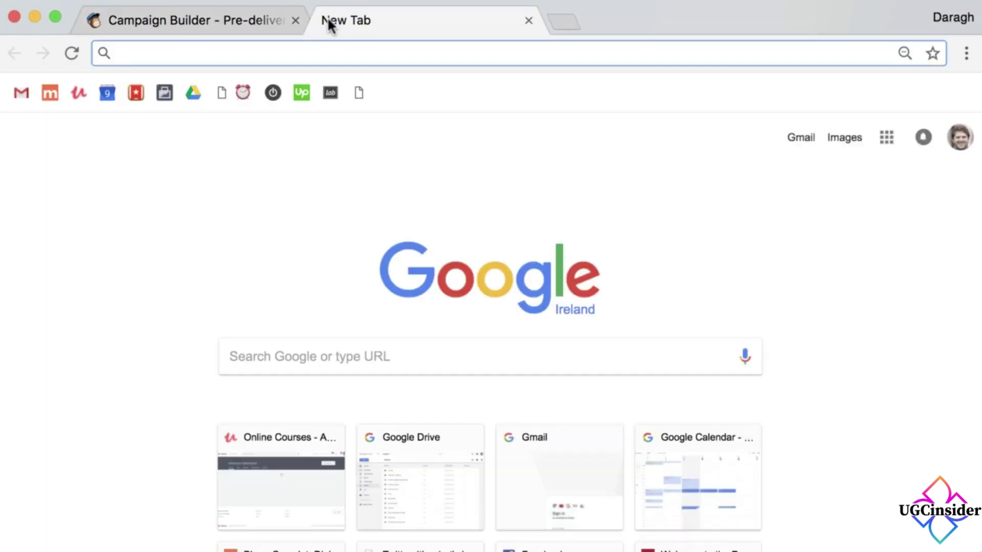
pyautogui.write('gmail.com')
pyautogui.press('Return')
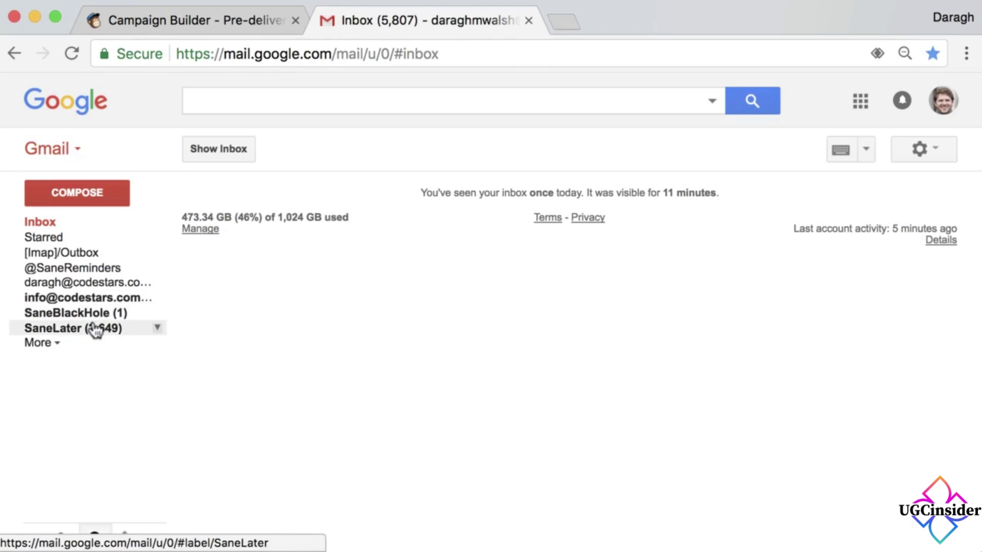
pyautogui.click(97, 329)
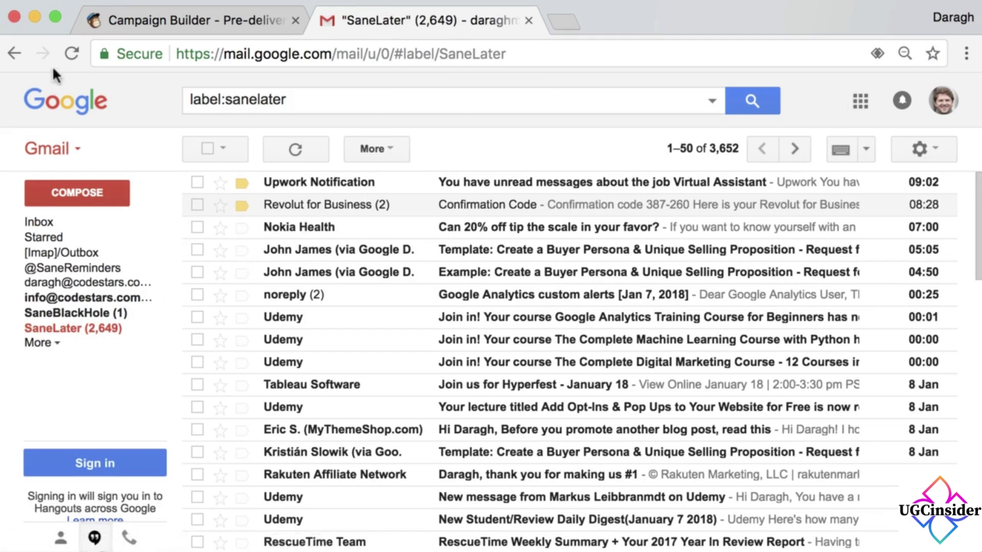
pyautogui.click(70, 54)
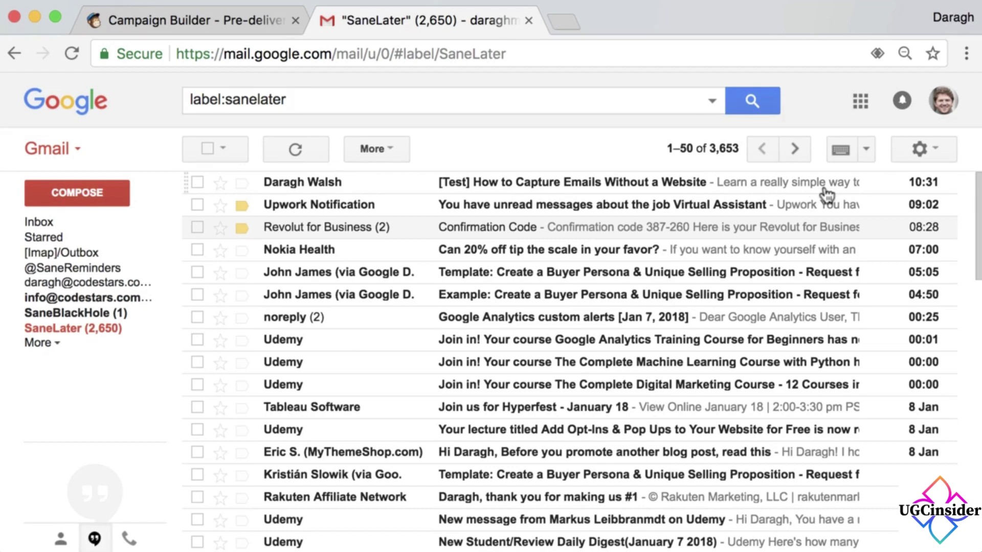
pyautogui.click(549, 192)
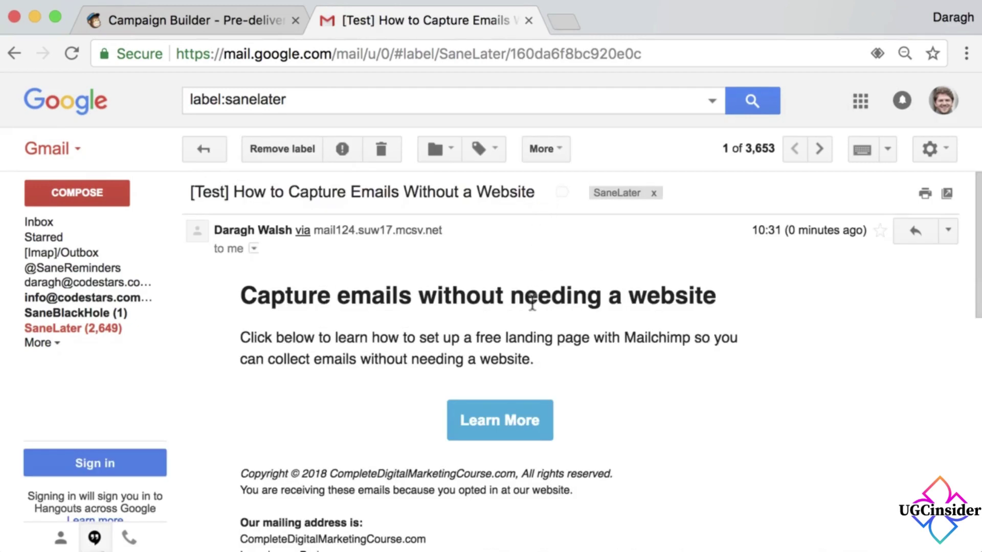
# - Check the test email's layout and footer, test its Learn More button link, and return to the email
pyautogui.scroll(-4, 532, 304)
pyautogui.scroll(2, 473, 306)
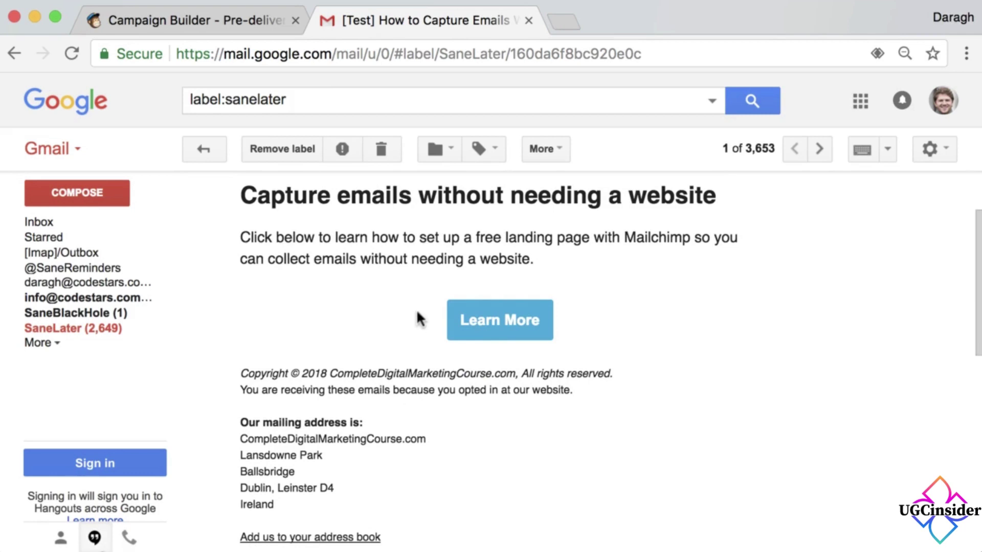
pyautogui.click(501, 321)
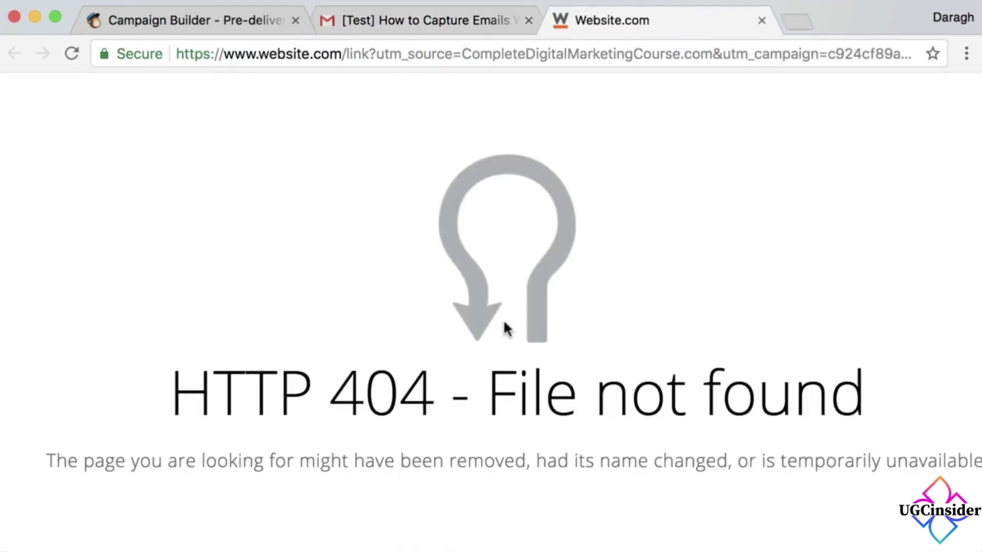
pyautogui.click(461, 25)
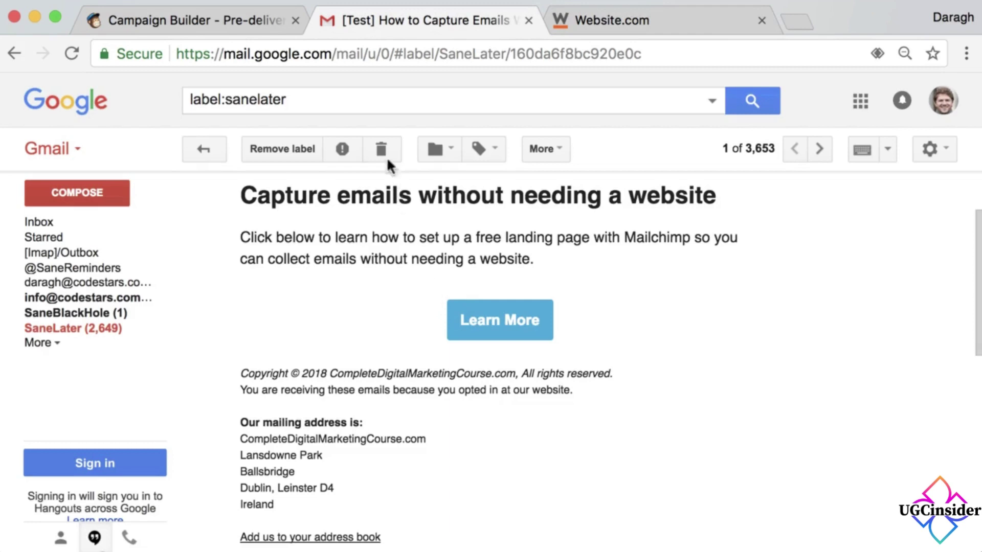
# - Return to the campaign's confirmation page, view the prompt for sending it to the list, and dismiss it without sending
pyautogui.click(247, 19)
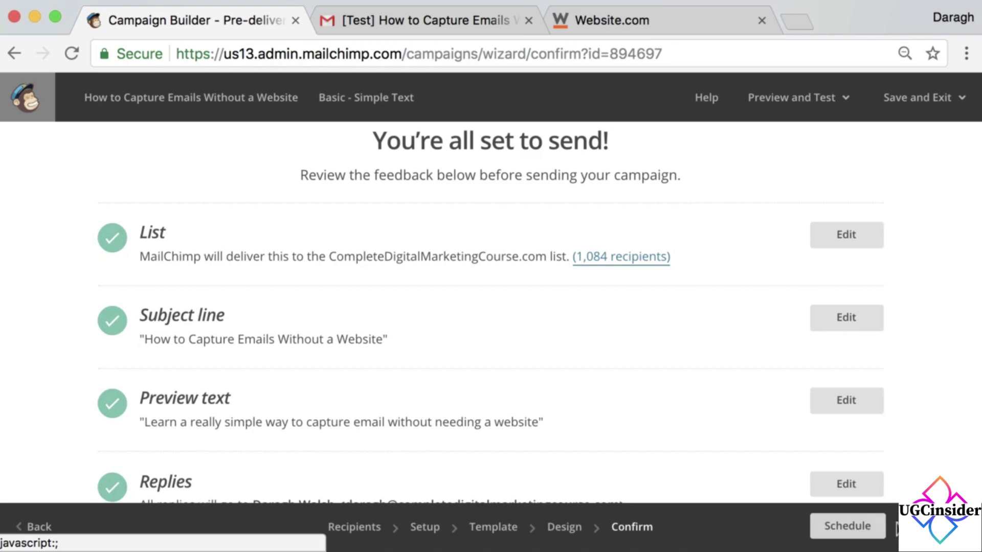
pyautogui.click(939, 526)
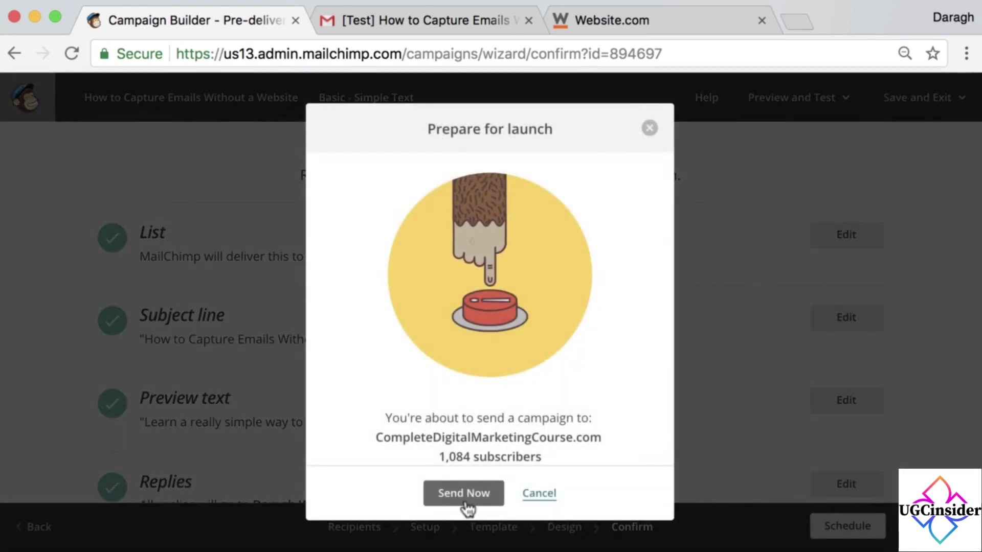
pyautogui.click(650, 131)
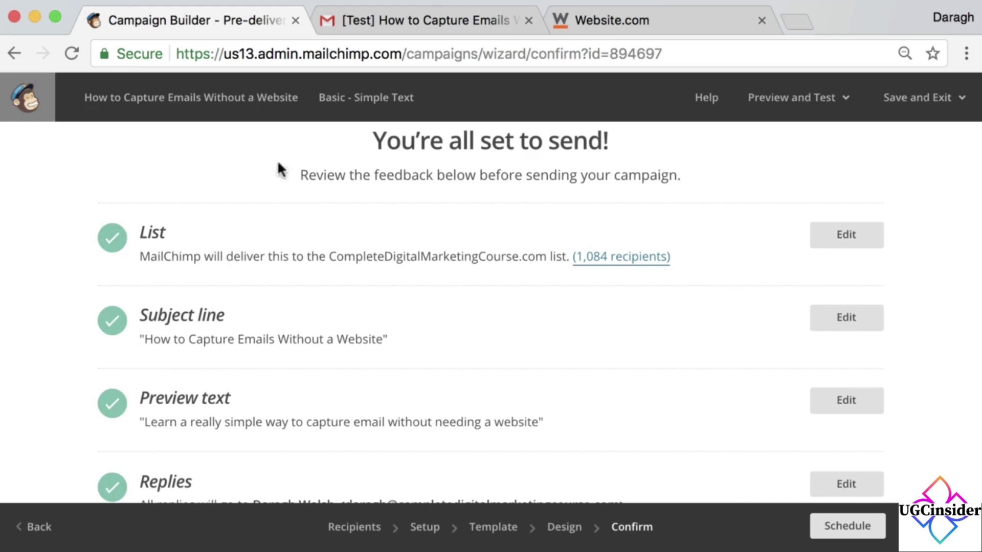
pyautogui.click(826, 102)
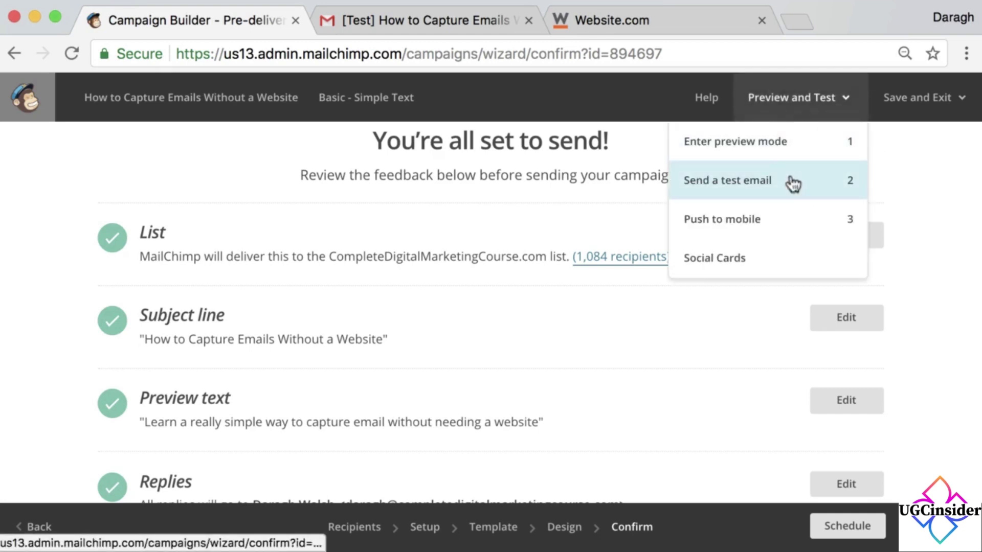
pyautogui.click(920, 173)
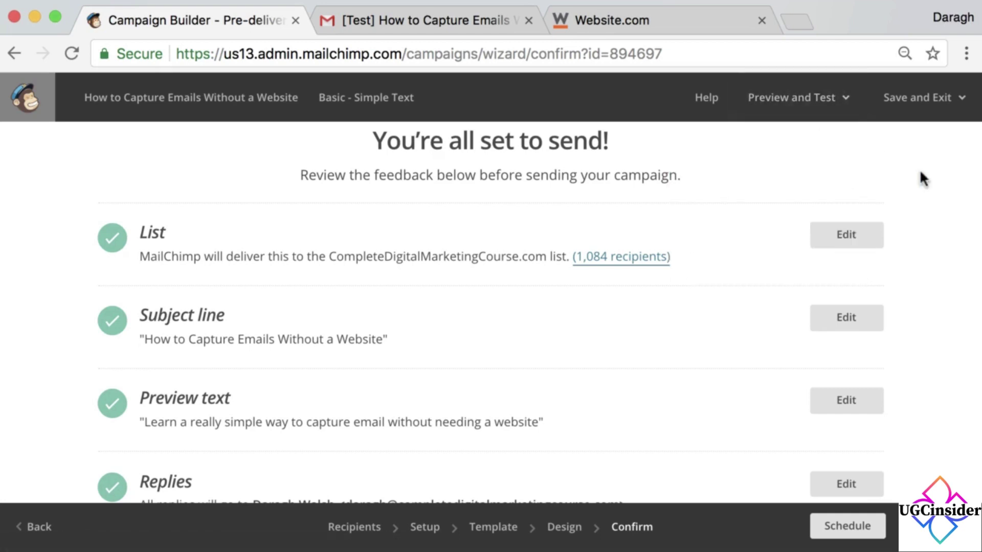